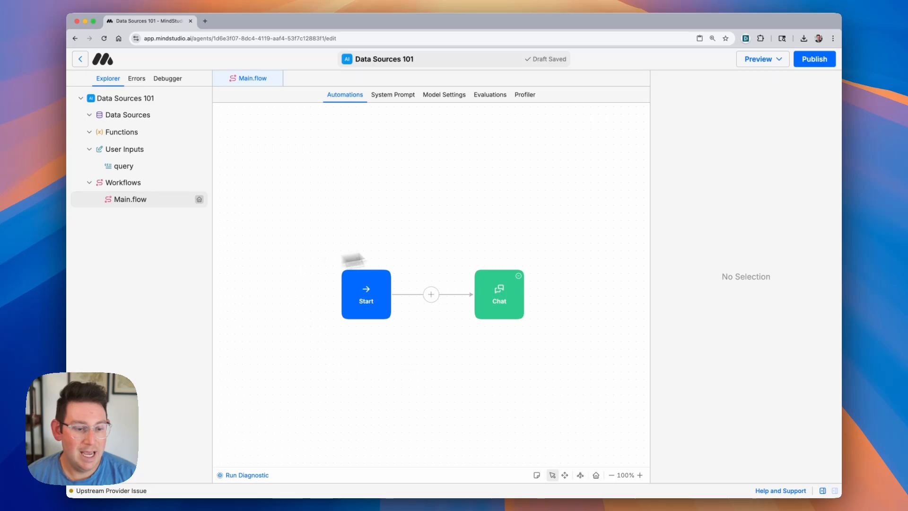
Step: Insert a User Input block between Start and Chat and add the existing query input to it
{"action": "left_click", "coordinate": [430, 294]}
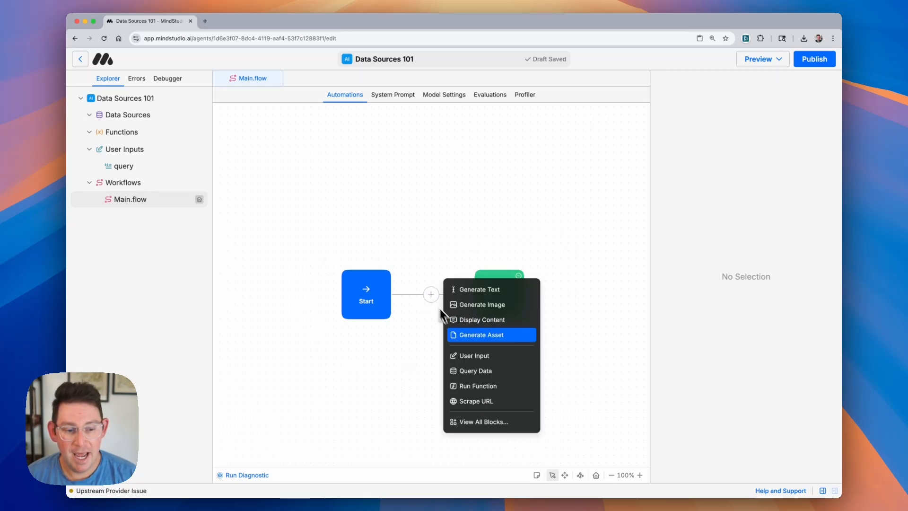
{"action": "left_click", "coordinate": [476, 366]}
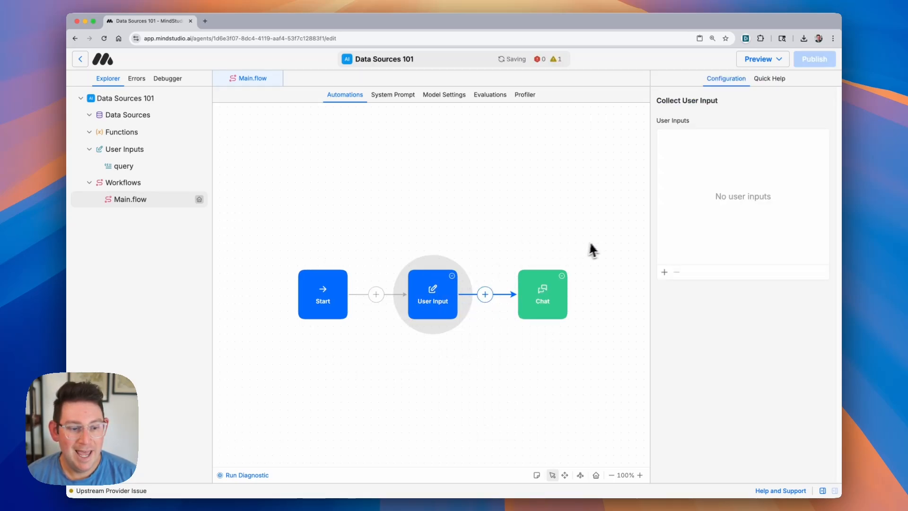
{"action": "left_click", "coordinate": [665, 273]}
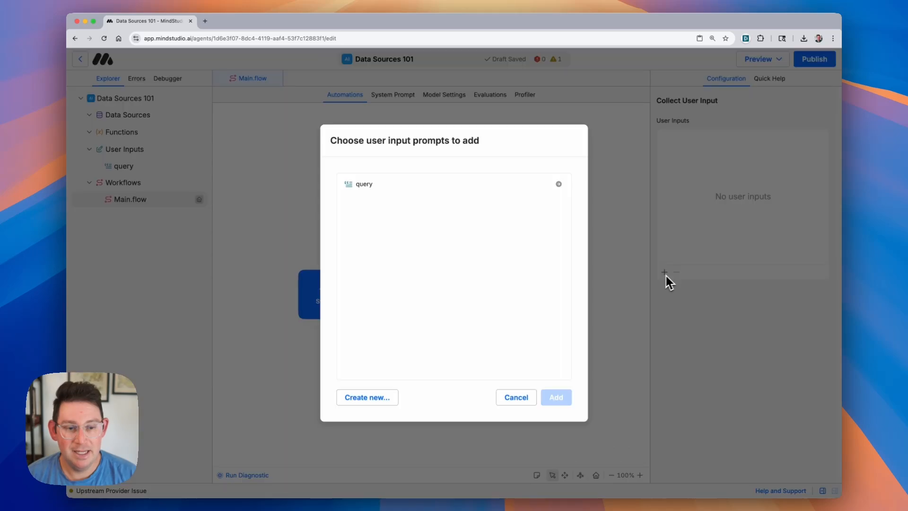
{"action": "left_click", "coordinate": [391, 186]}
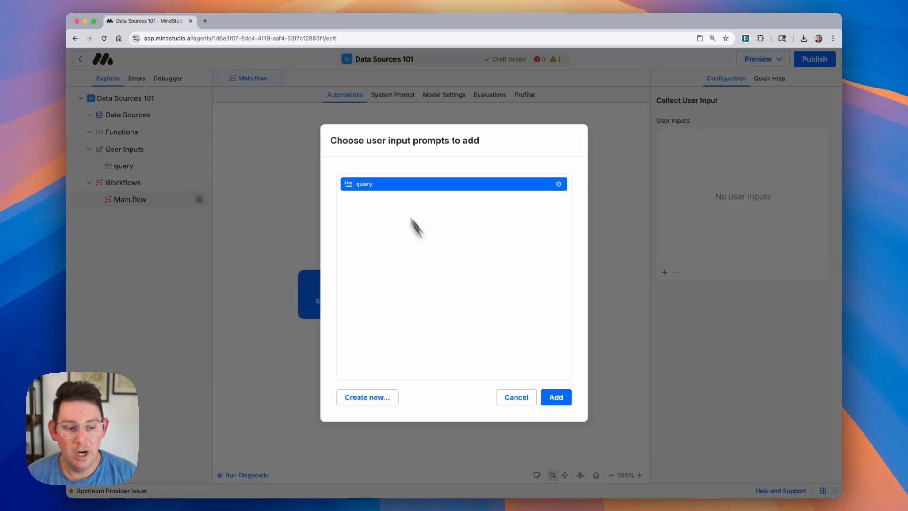
{"action": "left_click", "coordinate": [554, 398]}
Step: Check the query input's settings, and move the Start and User Input blocks farther from the Chat block in Main.flow
{"action": "left_click", "coordinate": [141, 173]}
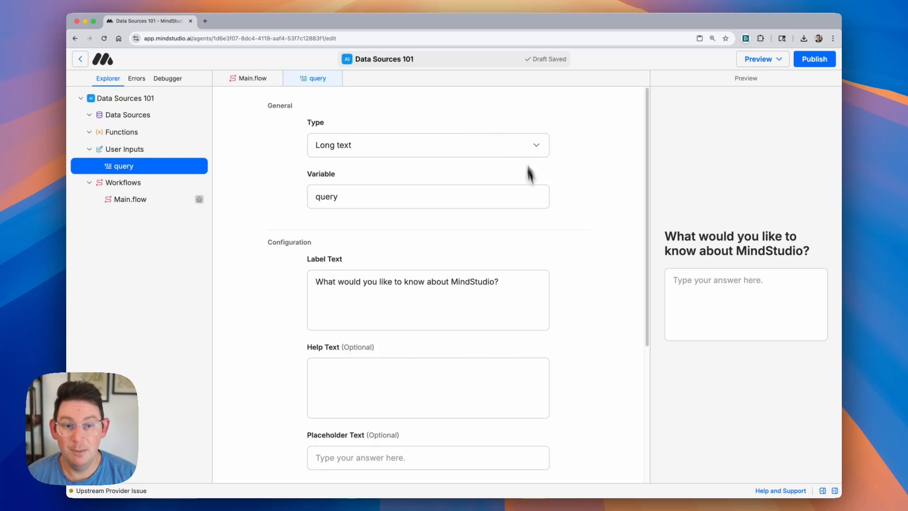
{"action": "left_click", "coordinate": [246, 80]}
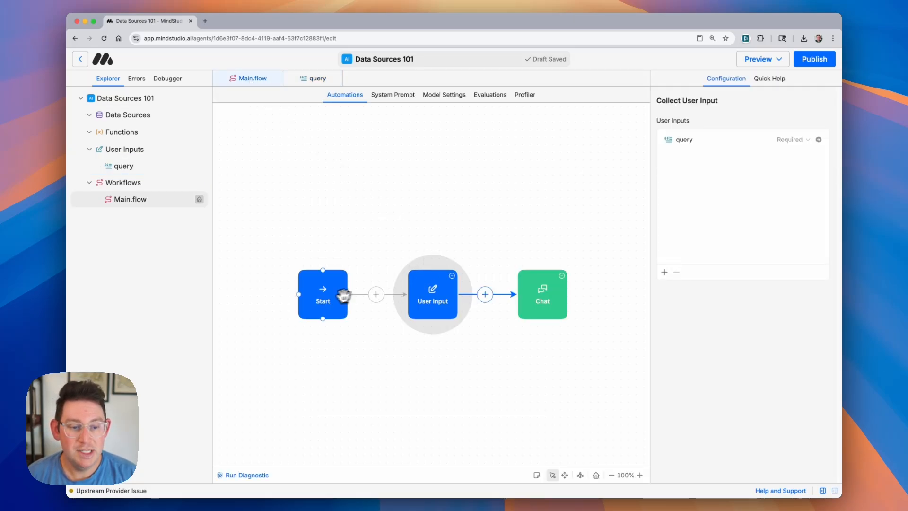
{"action": "left_click", "coordinate": [265, 296]}
{"action": "left_click_drag", "start_coordinate": [431, 292], "coordinate": [354, 290]}
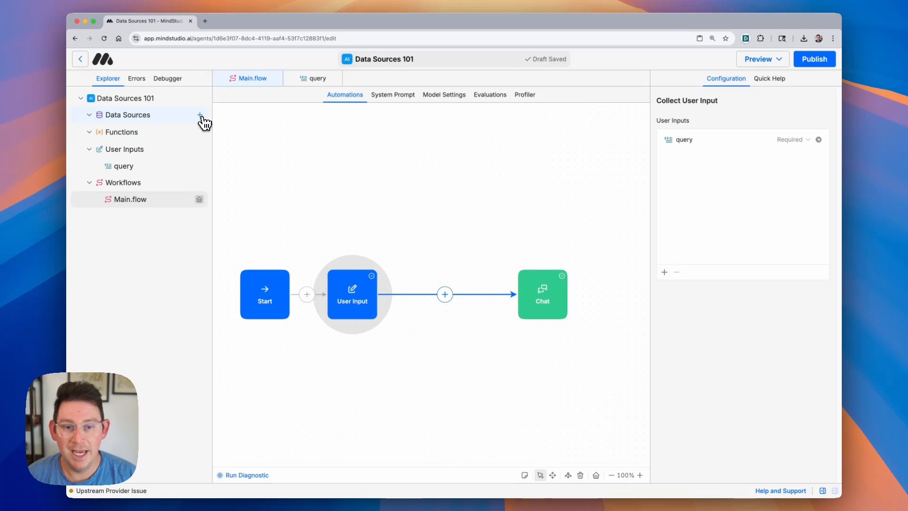
Step: Create a data source named "MindStudio Docs" with the description "All of the docs for MindStudio"
{"action": "left_click", "coordinate": [200, 115]}
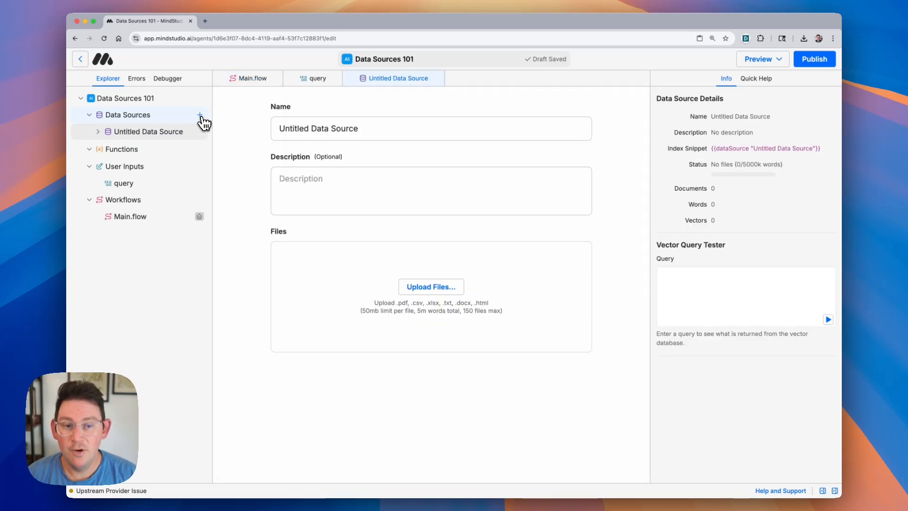
{"action": "triple_click", "coordinate": [305, 128]}
{"action": "type", "text": "Mind"}
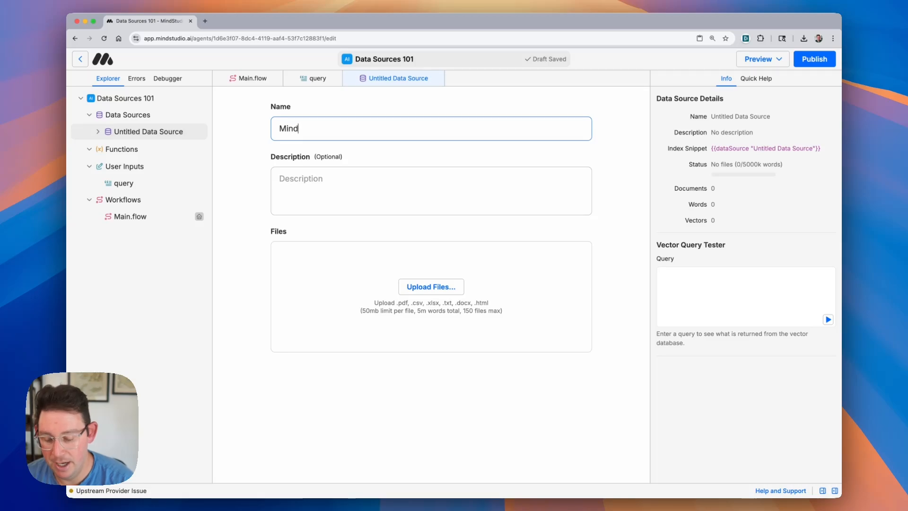
{"action": "type", "text": "Studio Docs"}
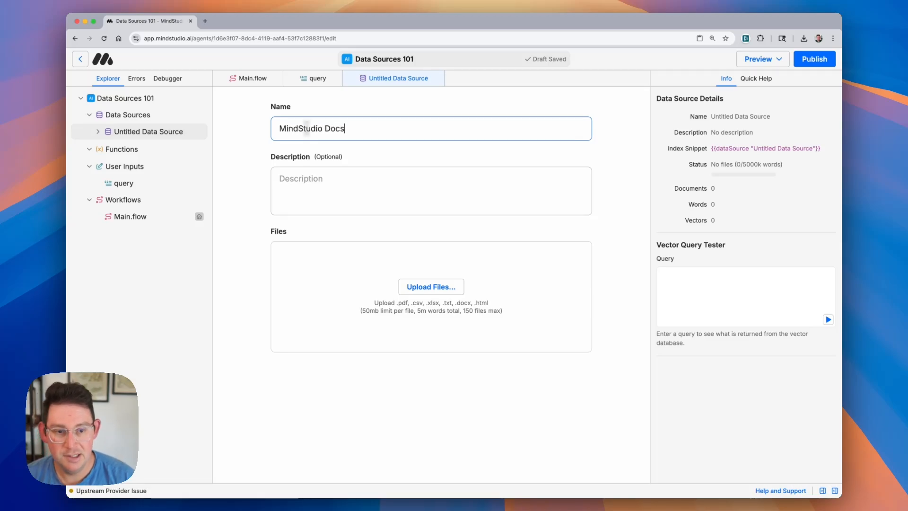
{"action": "left_click", "coordinate": [341, 180]}
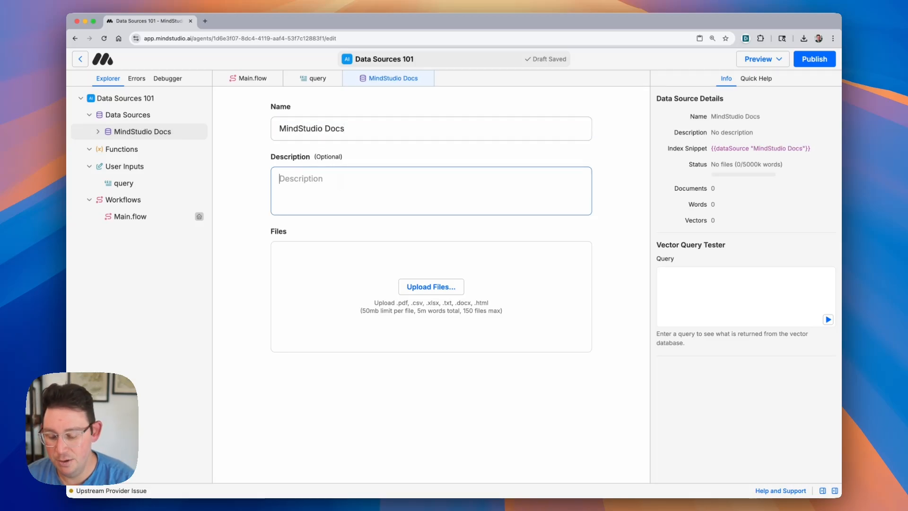
{"action": "type", "text": "All of the do"}
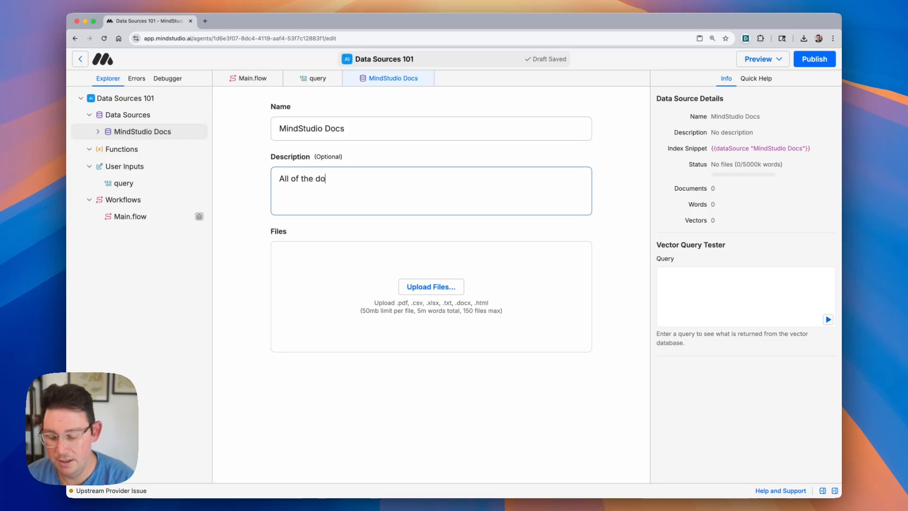
{"action": "type", "text": "cs for MindStudio"}
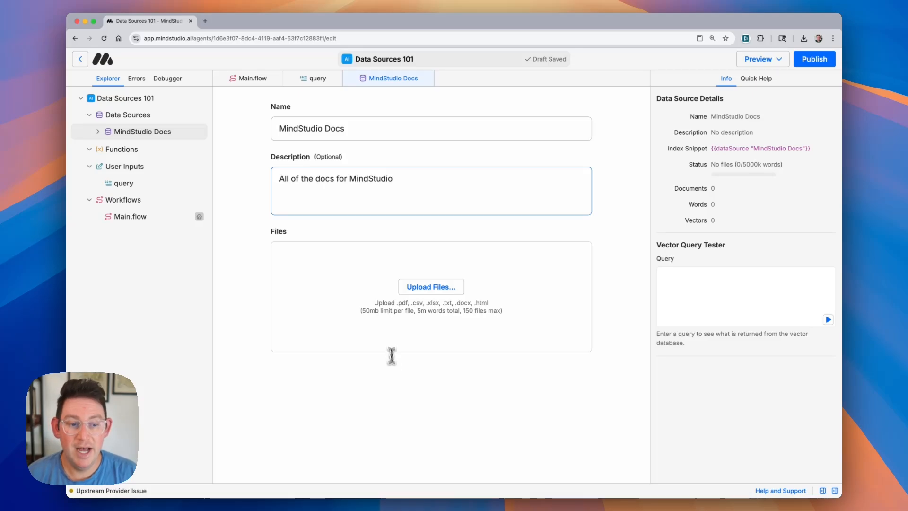
Step: Upload MindStudio Docs-compressed.pdf from the Desktop to the MindStudio Docs data source
{"action": "left_click", "coordinate": [456, 292]}
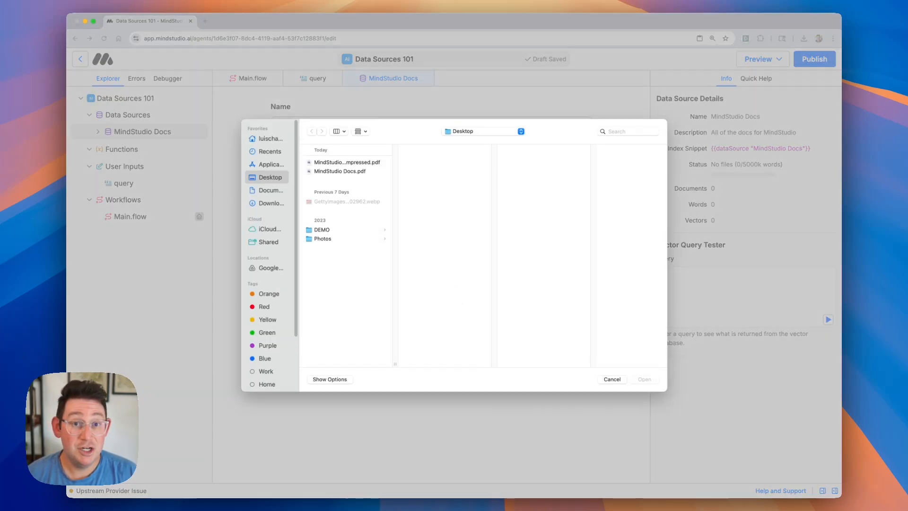
{"action": "left_click", "coordinate": [353, 172]}
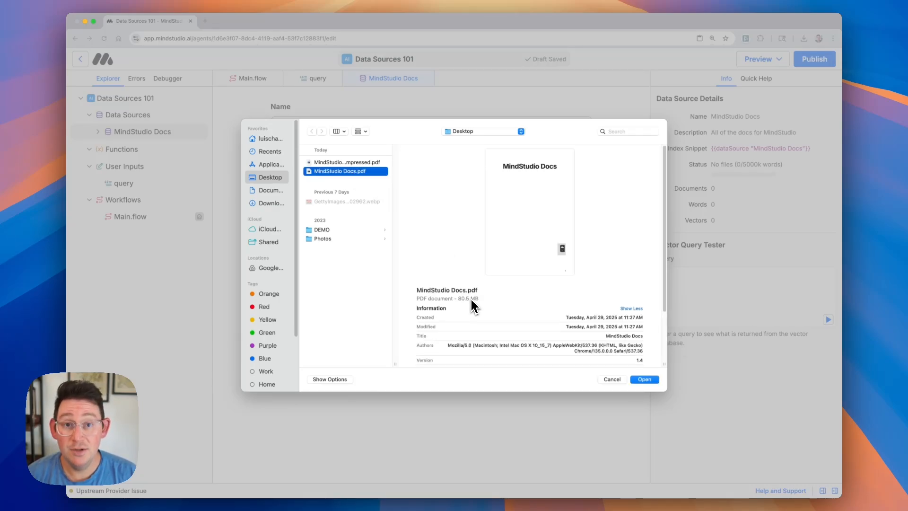
{"action": "left_click", "coordinate": [354, 163]}
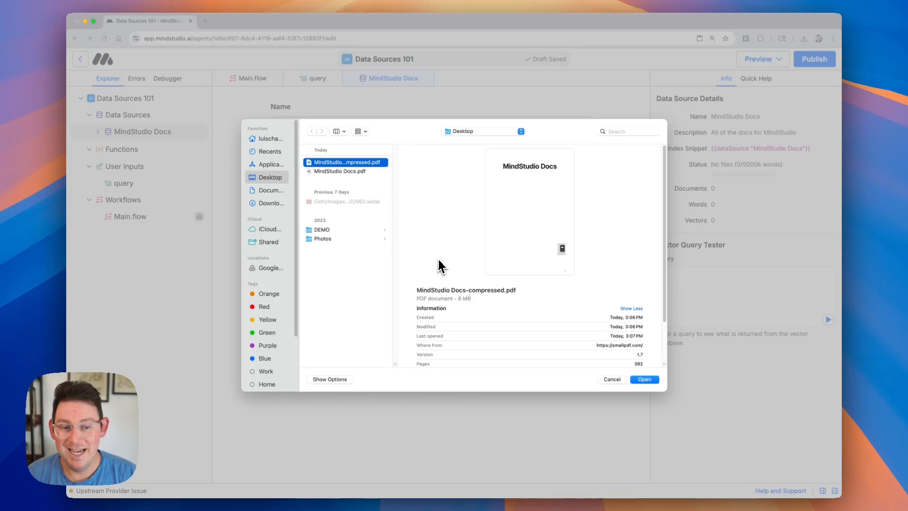
{"action": "left_click", "coordinate": [642, 379]}
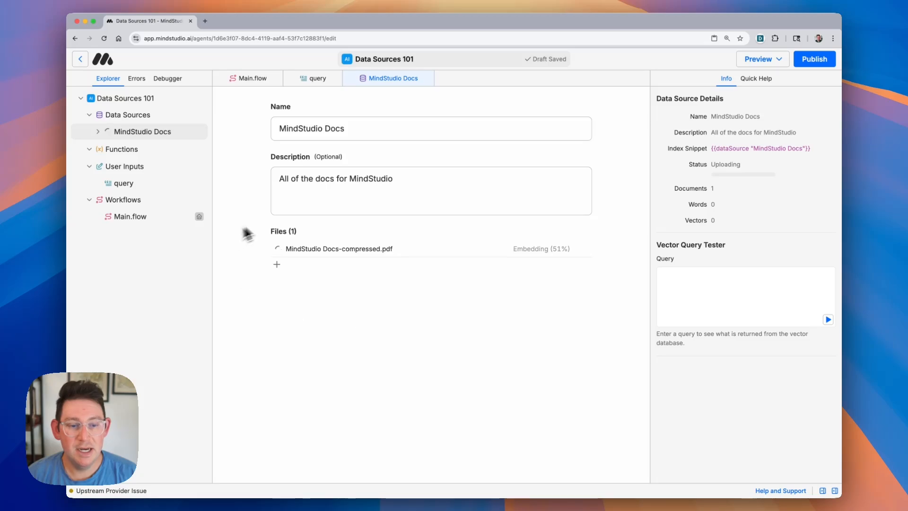
Step: Insert a Query Data block between User Input and Chat in Main.flow, spacing the blocks out to fit it
{"action": "left_click", "coordinate": [245, 79]}
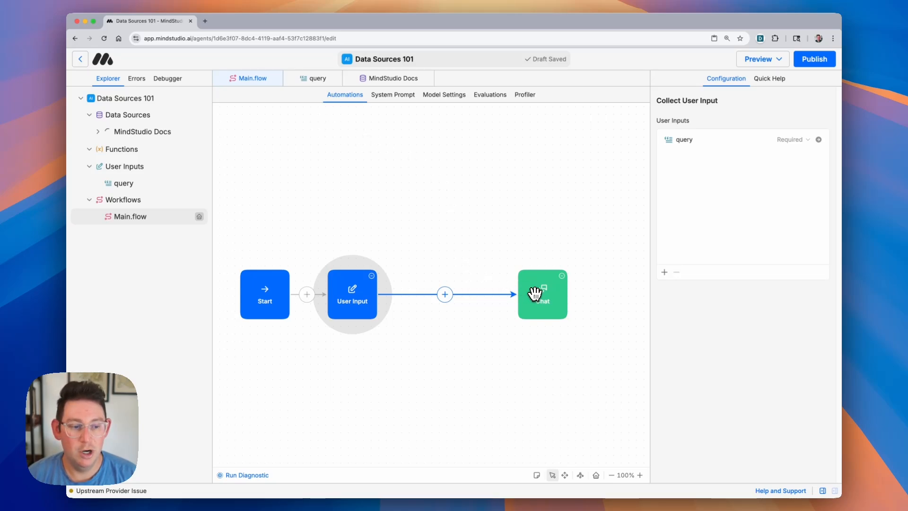
{"action": "left_click_drag", "start_coordinate": [533, 290], "coordinate": [562, 291]}
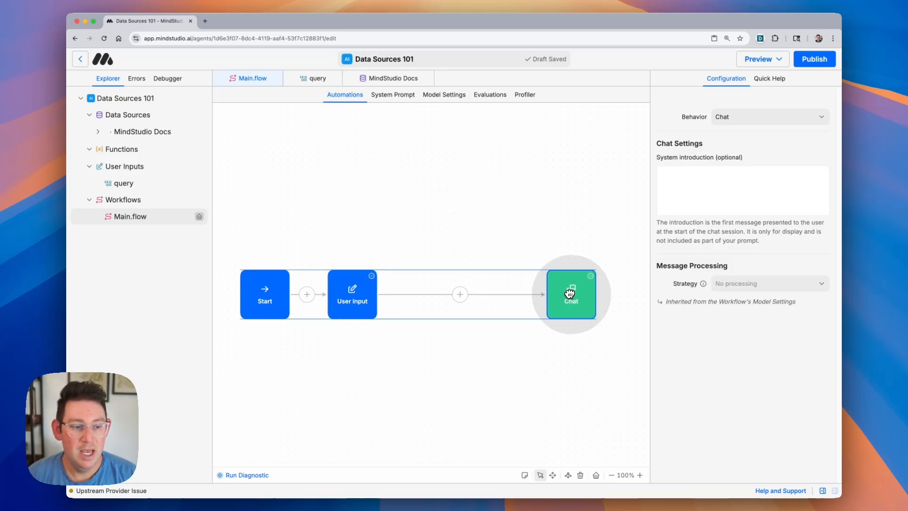
{"action": "left_click", "coordinate": [458, 299]}
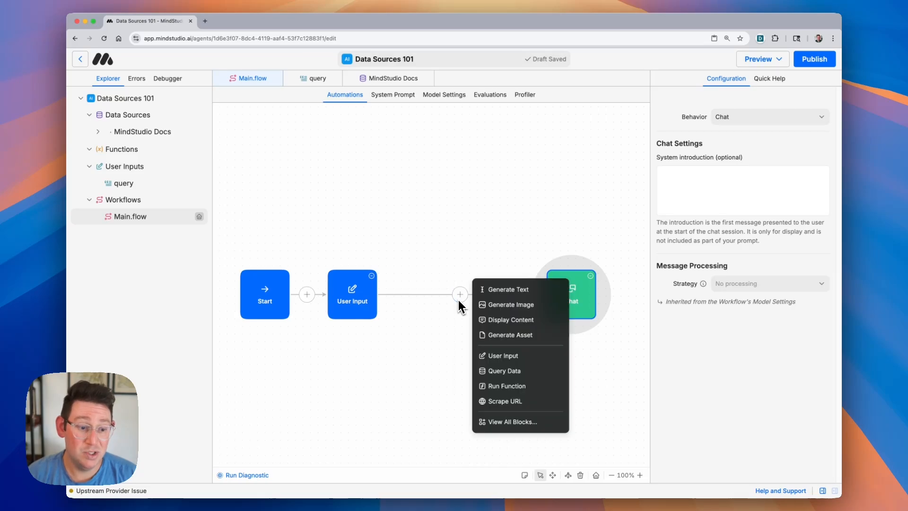
{"action": "left_click", "coordinate": [533, 372]}
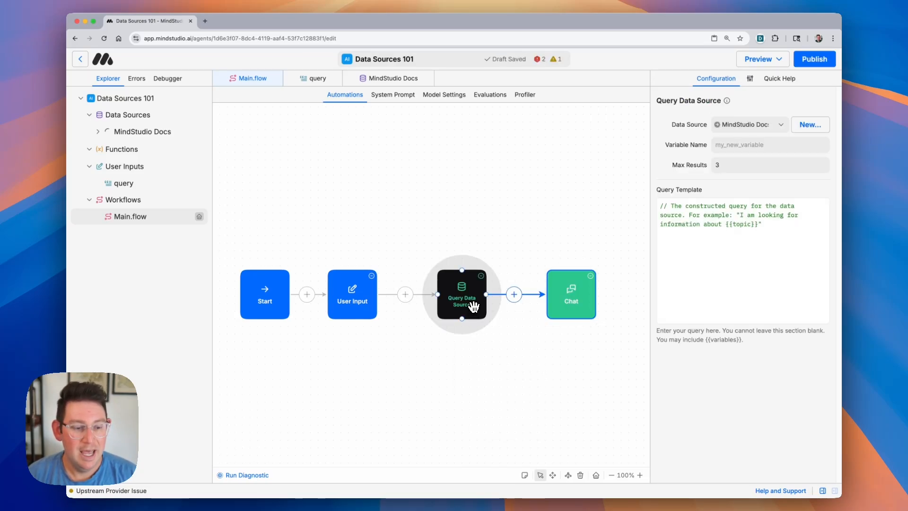
{"action": "left_click_drag", "start_coordinate": [471, 308], "coordinate": [459, 306]}
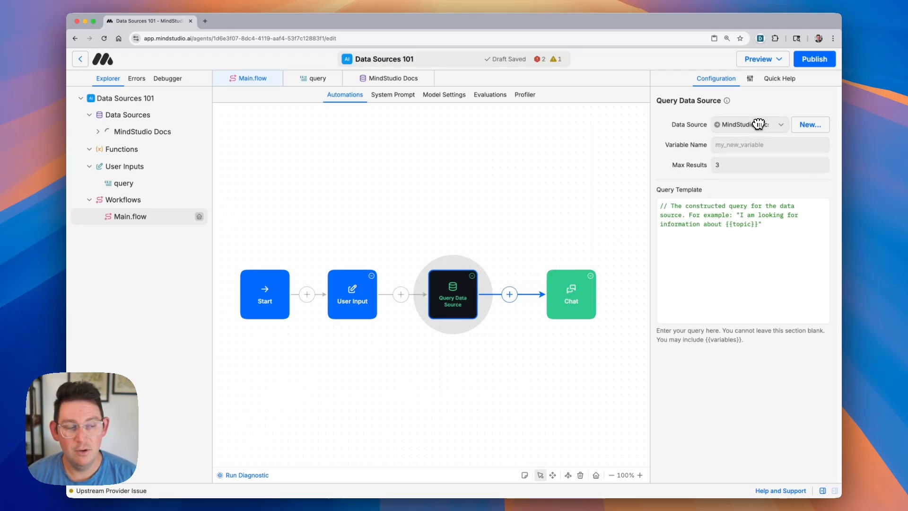
Step: Set the Query Data Source block's output variable name to queryResult
{"action": "left_click", "coordinate": [751, 144]}
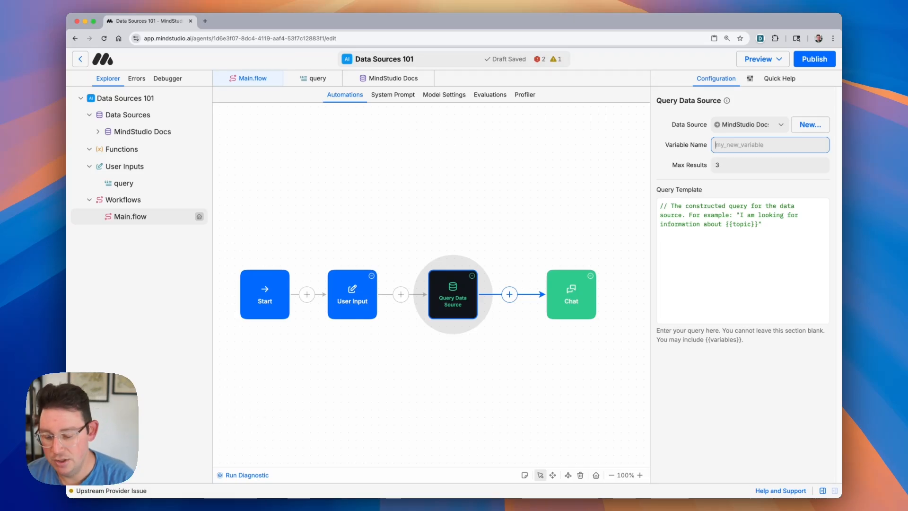
{"action": "type", "text": "queryResu"}
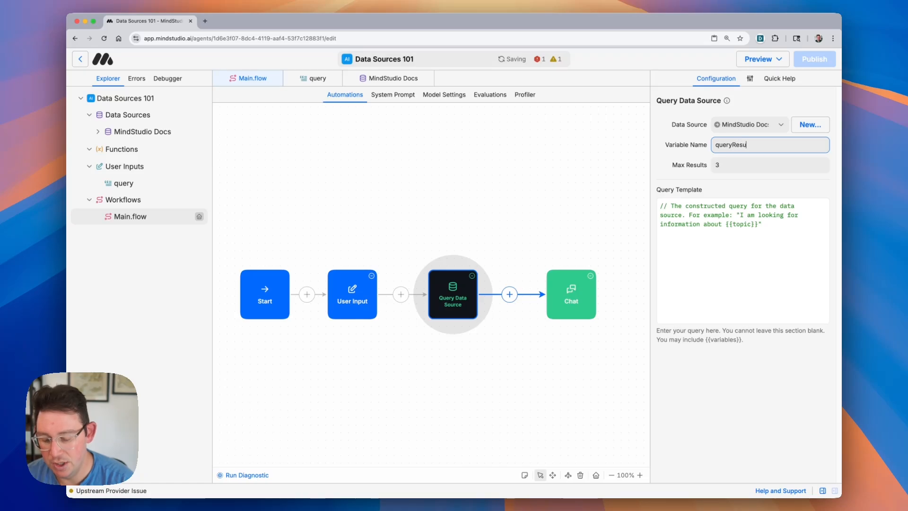
{"action": "type", "text": "lt"}
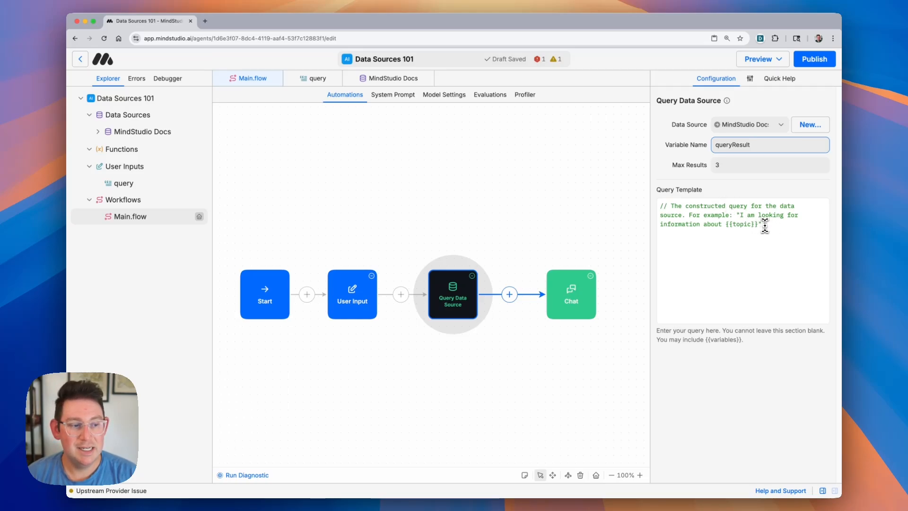
Step: Replace the placeholder text in the block's query template with the {{query}} variable
{"action": "left_click_drag", "start_coordinate": [765, 226], "coordinate": [652, 202]}
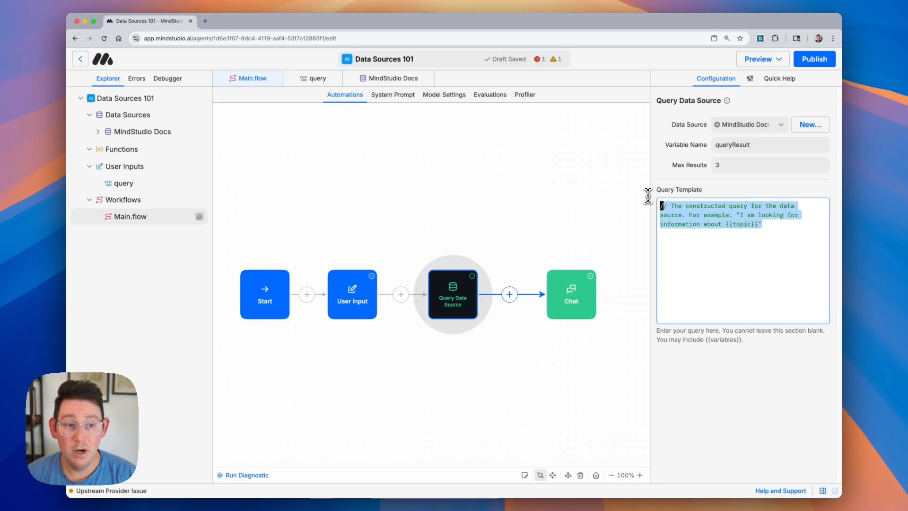
{"action": "key", "text": "BackSpace"}
{"action": "type", "text": "{{"}
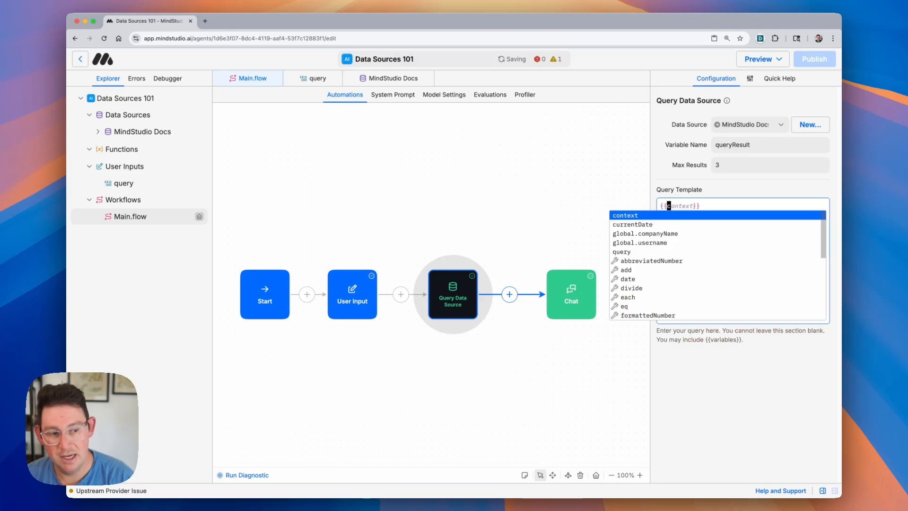
{"action": "key", "text": "Down"}
{"action": "key", "text": "Down"}
{"action": "key", "text": "Down"}
{"action": "key", "text": "Down"}
{"action": "key", "text": "Return"}
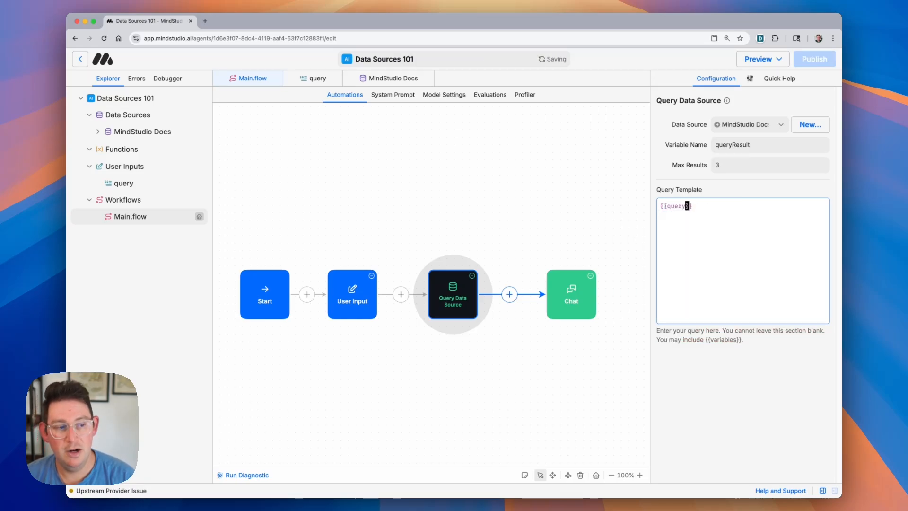
{"action": "left_click_drag", "start_coordinate": [698, 205], "coordinate": [662, 206]}
{"action": "left_click", "coordinate": [707, 209]}
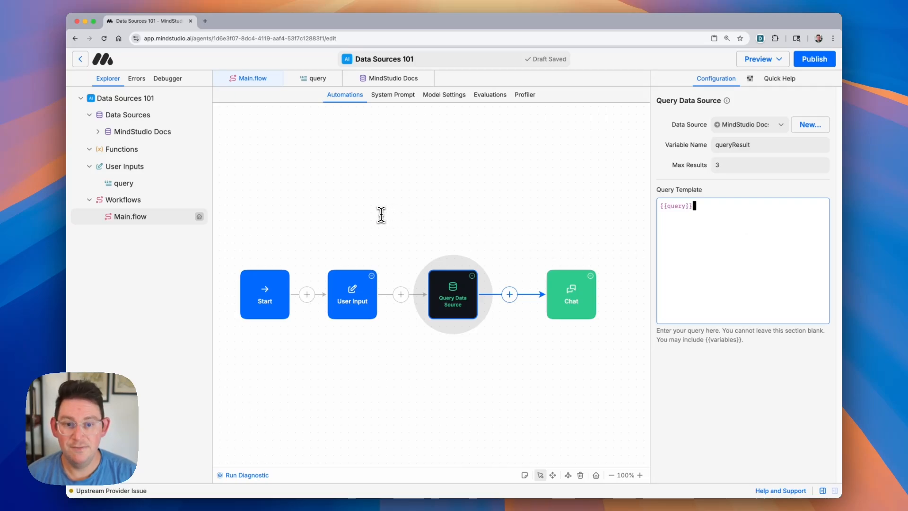
Step: Open the uploaded PDF from the MindStudio Docs data source and examine its page preview and extracted text
{"action": "left_click", "coordinate": [166, 135]}
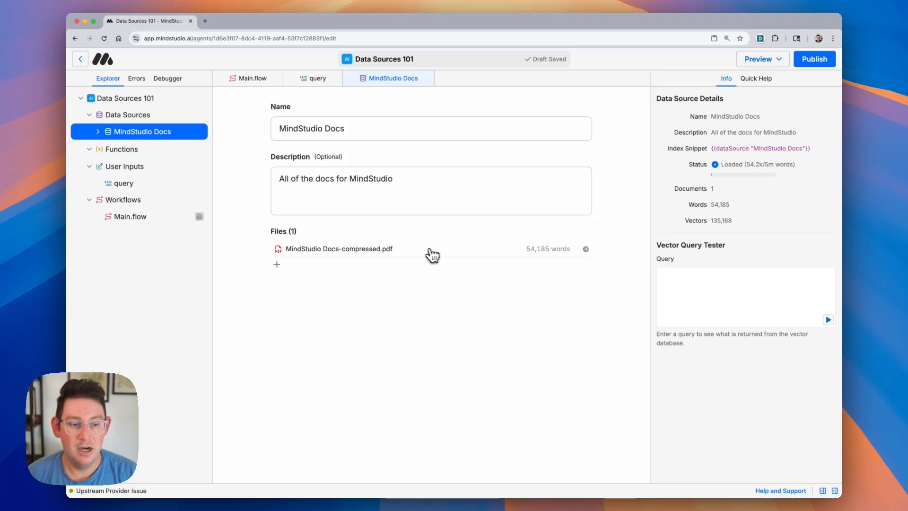
{"action": "left_click", "coordinate": [586, 249]}
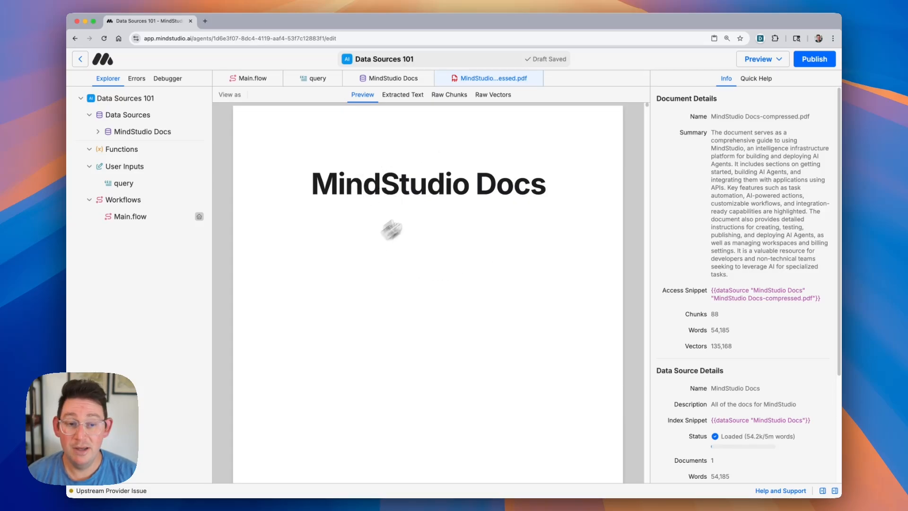
{"action": "scroll", "coordinate": [484, 284], "scroll_direction": "down", "scroll_amount": 10}
{"action": "scroll", "coordinate": [484, 283], "scroll_direction": "down", "scroll_amount": 20}
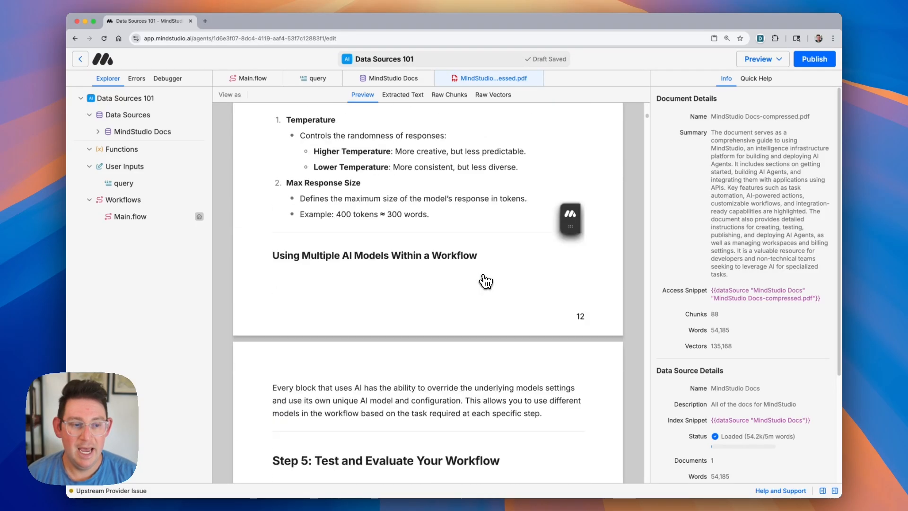
{"action": "scroll", "coordinate": [486, 280], "scroll_direction": "down", "scroll_amount": 15}
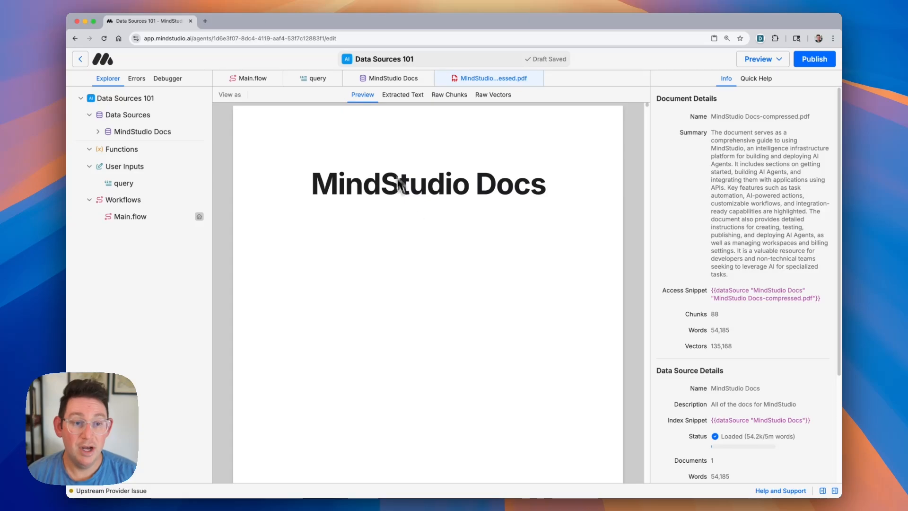
{"action": "left_click", "coordinate": [401, 97]}
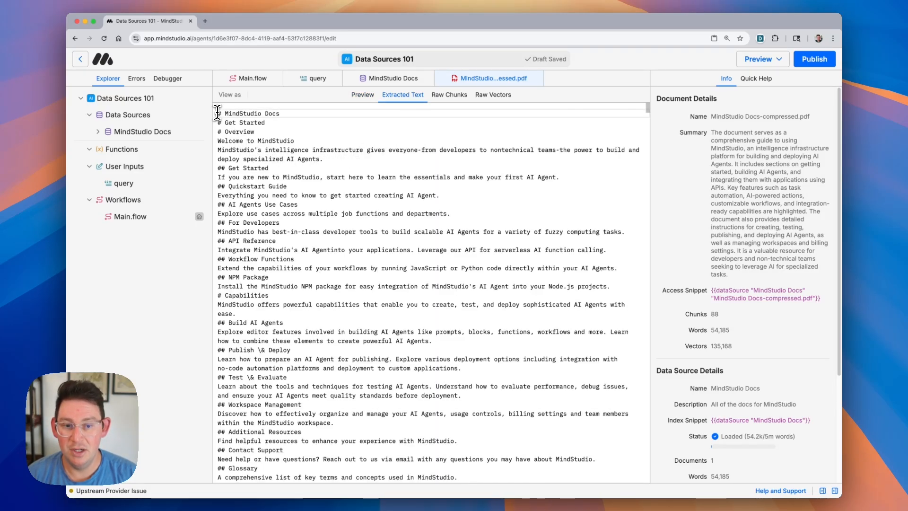
{"action": "left_click", "coordinate": [338, 232], "text": "shift"}
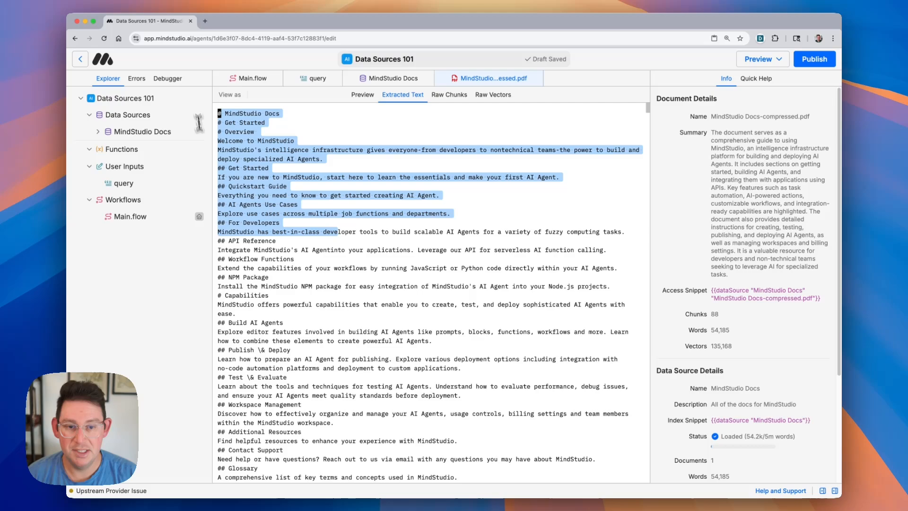
Step: Compare the PDF's extracted text with its page preview, examining the opening headings and paragraphs
{"action": "left_click", "coordinate": [340, 196]}
{"action": "left_click", "coordinate": [289, 114]}
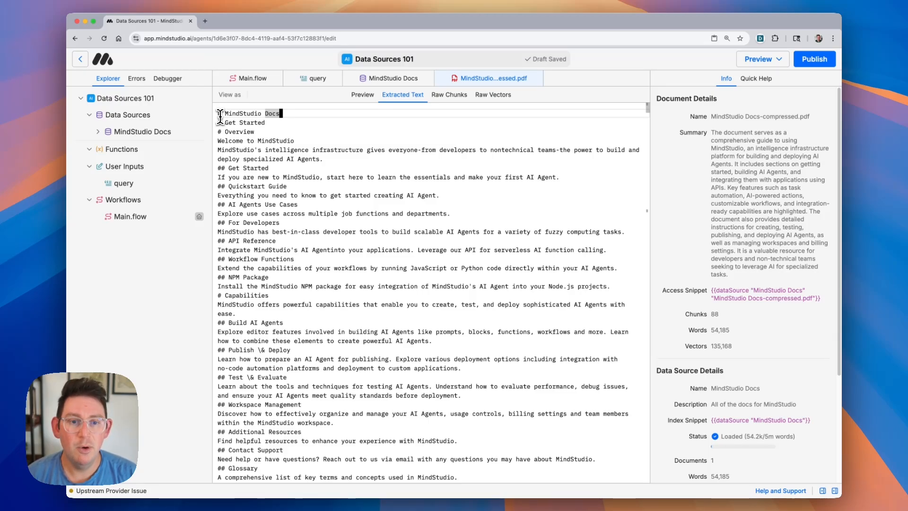
{"action": "mouse_move", "coordinate": [219, 114]}
{"action": "left_mouse_down"}
{"action": "mouse_move", "coordinate": [267, 125]}
{"action": "mouse_move", "coordinate": [305, 260]}
{"action": "mouse_move", "coordinate": [284, 323]}
{"action": "mouse_move", "coordinate": [249, 205]}
{"action": "mouse_move", "coordinate": [255, 124]}
{"action": "mouse_move", "coordinate": [218, 113]}
{"action": "left_mouse_up"}
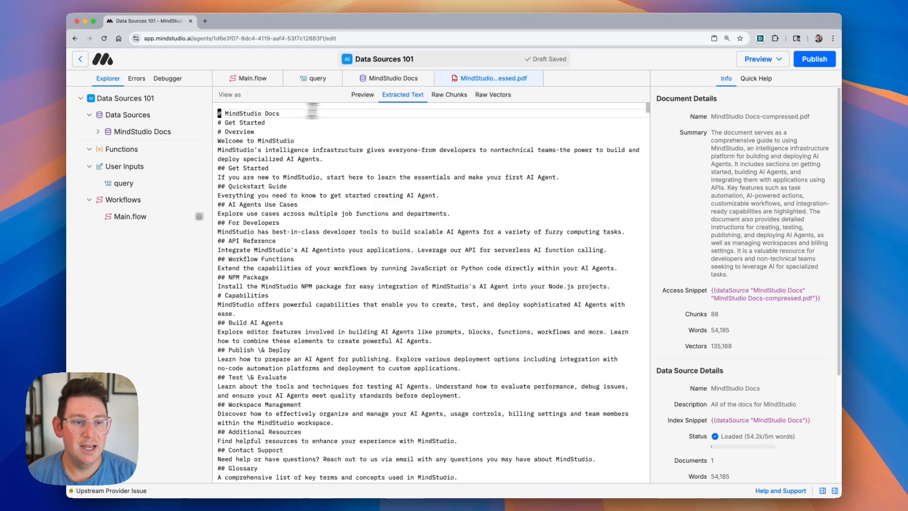
{"action": "left_click", "coordinate": [361, 97]}
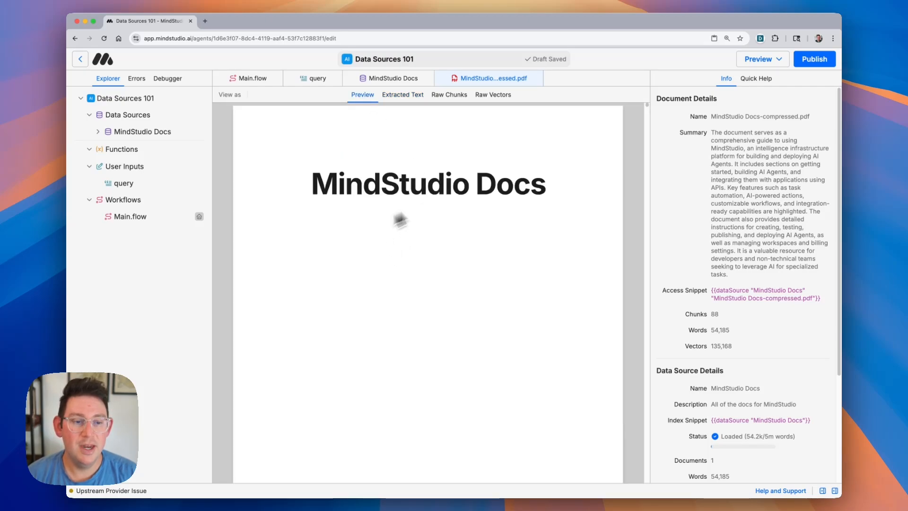
{"action": "left_click", "coordinate": [402, 97]}
{"action": "left_click_drag", "start_coordinate": [218, 113], "coordinate": [457, 213]}
{"action": "left_click", "coordinate": [457, 214]}
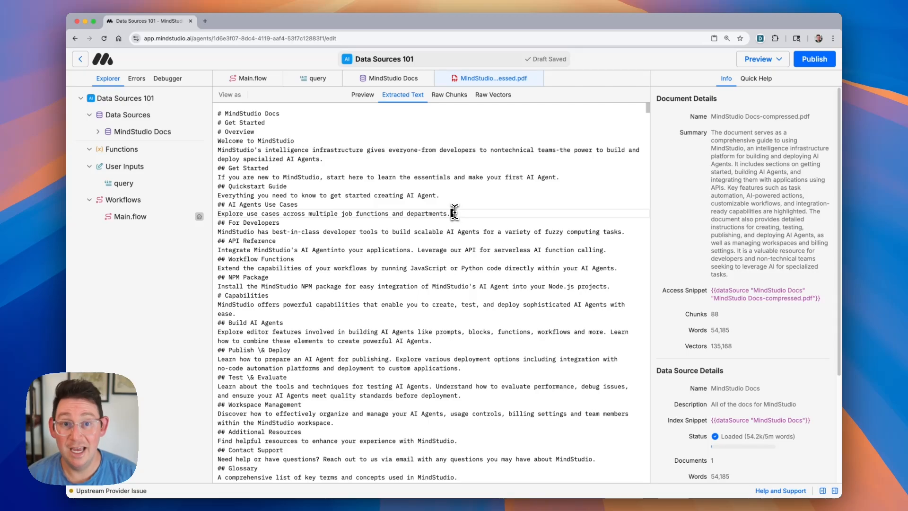
Step: Examine the PDF's raw chunks, reading Chunk 1 and sampling Chunks 6, 17 and 25
{"action": "left_click", "coordinate": [450, 95]}
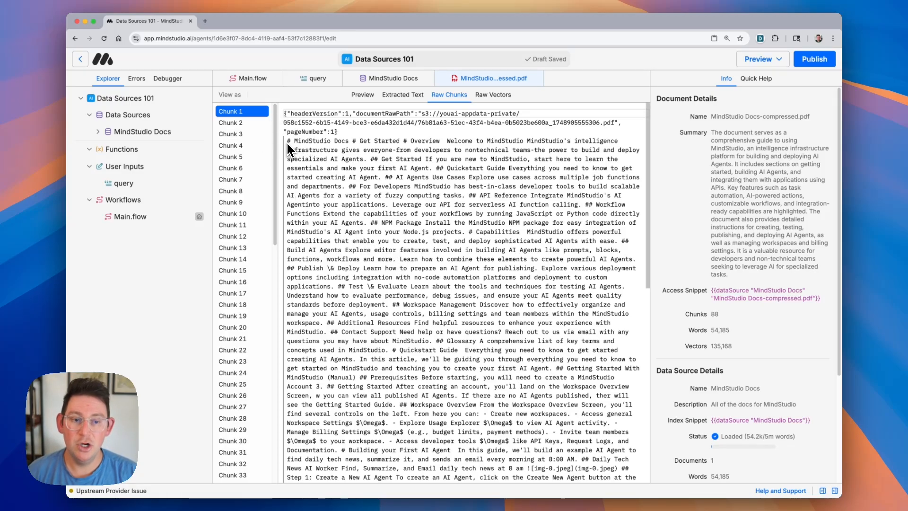
{"action": "left_click_drag", "start_coordinate": [287, 141], "coordinate": [491, 431]}
{"action": "left_click", "coordinate": [403, 231]}
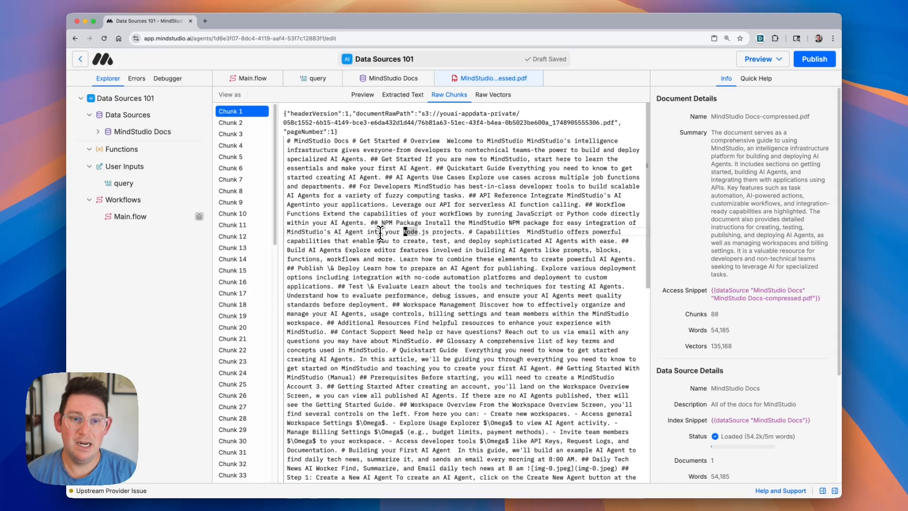
{"action": "left_click", "coordinate": [238, 169]}
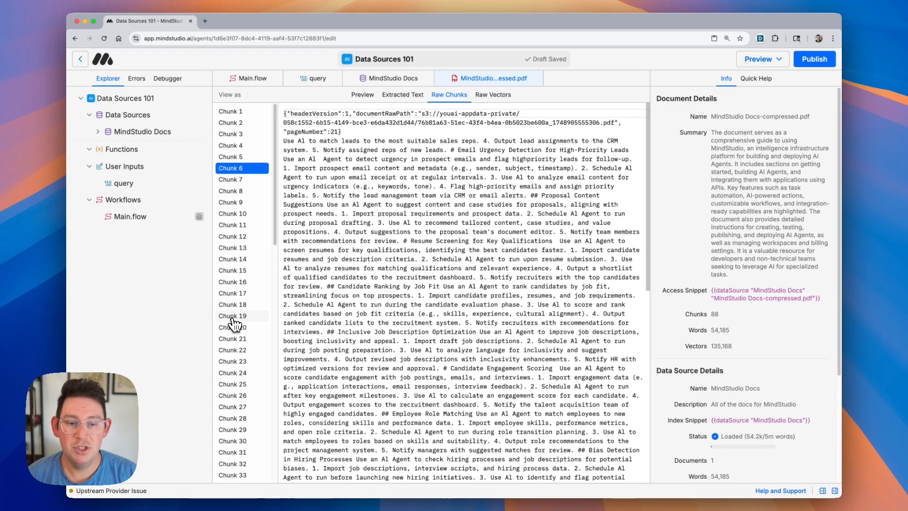
{"action": "left_click", "coordinate": [240, 294]}
{"action": "left_click", "coordinate": [243, 384]}
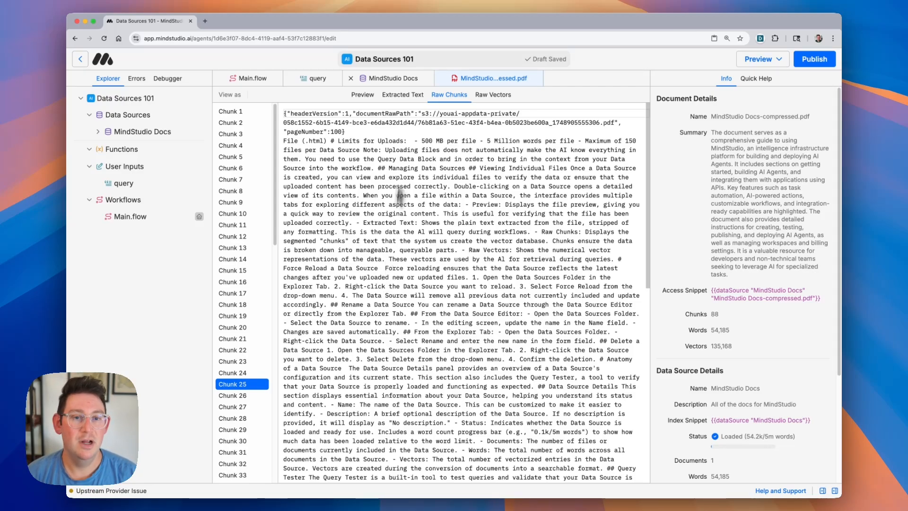
Step: Examine the PDF's raw vectors and compare them with its raw chunks and extracted text
{"action": "left_click", "coordinate": [484, 98]}
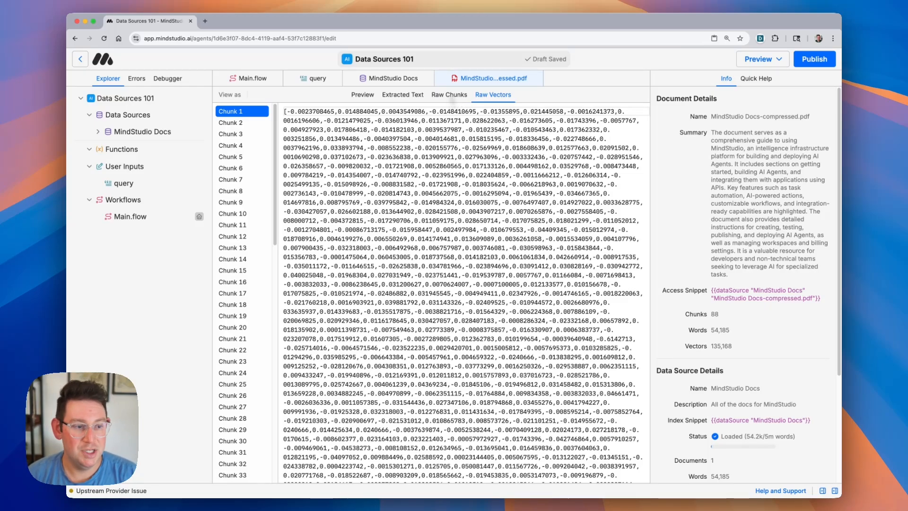
{"action": "left_click", "coordinate": [449, 94]}
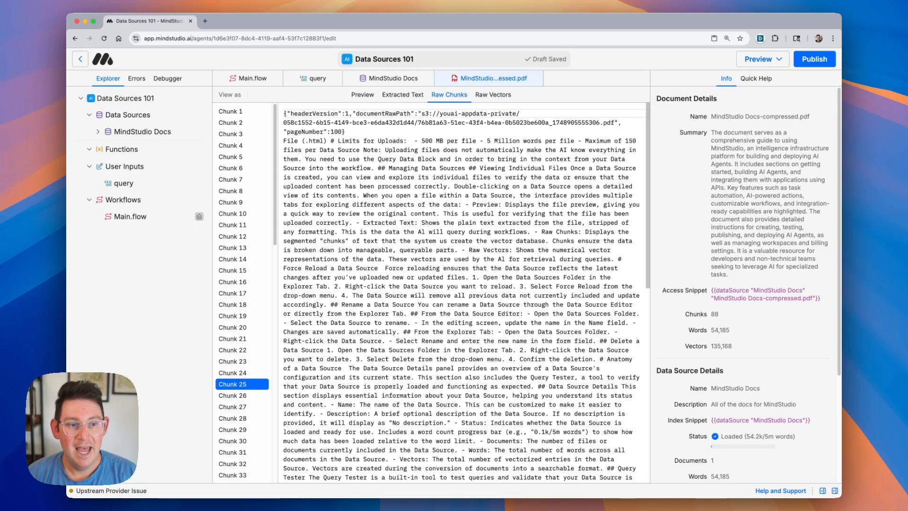
{"action": "left_click", "coordinate": [390, 95]}
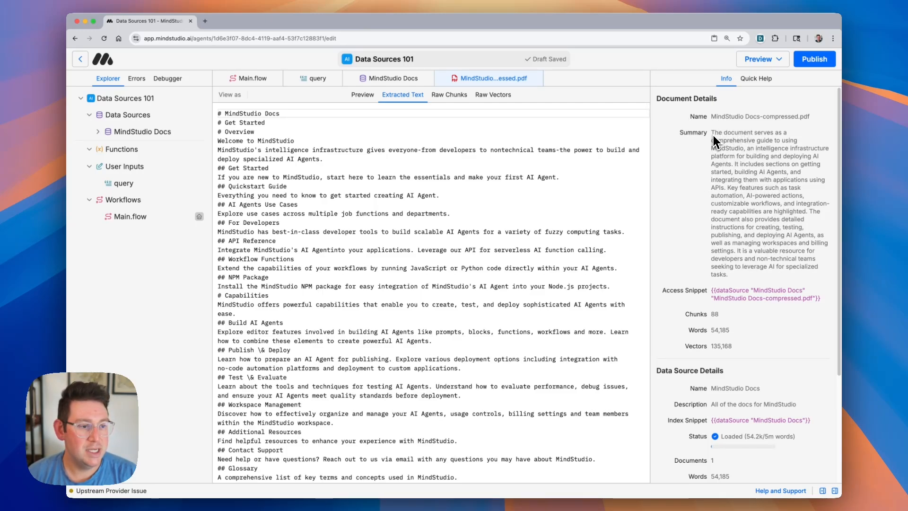
Step: Examine the document summary and access snippet, plus the data source's index snippet, in the PDF's details
{"action": "left_click_drag", "start_coordinate": [713, 132], "coordinate": [738, 271]}
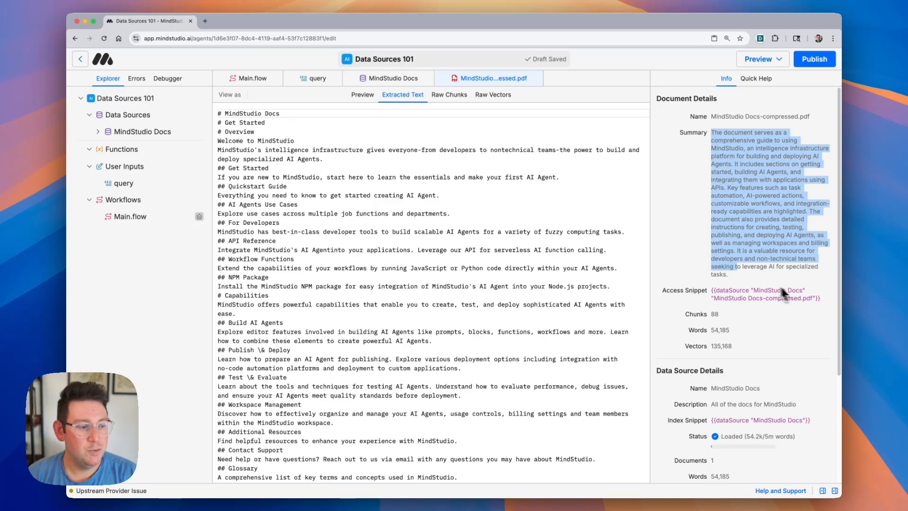
{"action": "left_click_drag", "start_coordinate": [821, 300], "coordinate": [708, 290]}
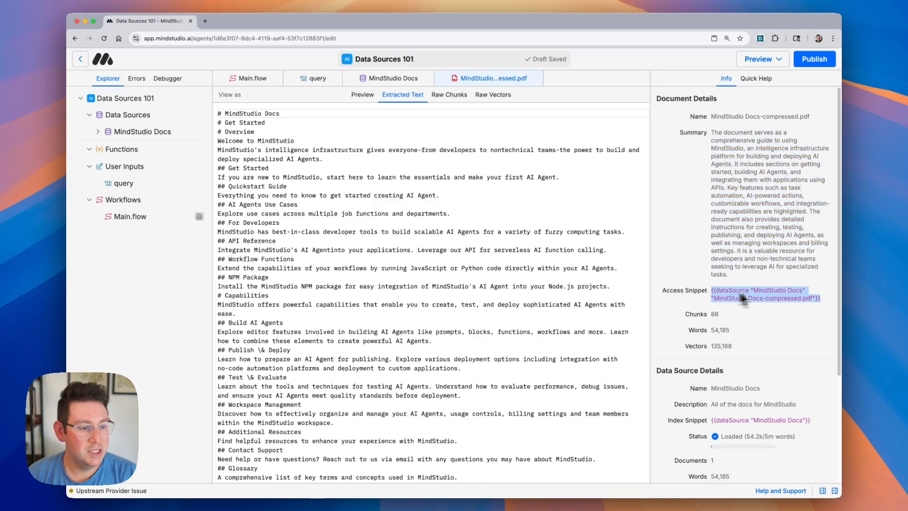
{"action": "scroll", "coordinate": [736, 216], "scroll_direction": "down", "scroll_amount": 3}
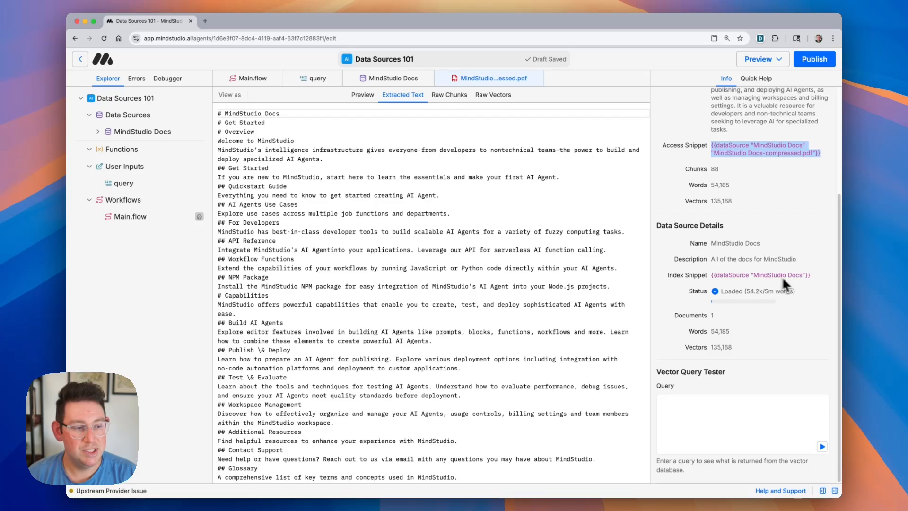
{"action": "left_click_drag", "start_coordinate": [814, 278], "coordinate": [712, 281]}
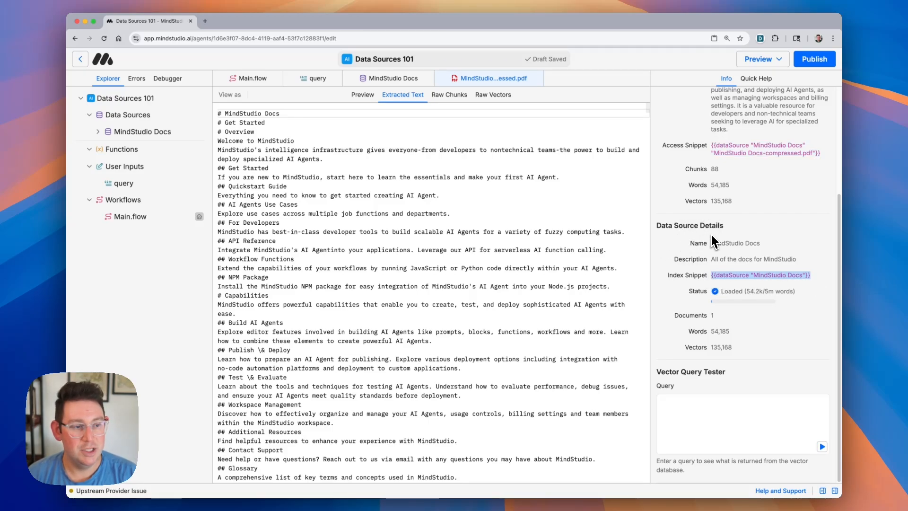
{"action": "scroll", "coordinate": [710, 241], "scroll_direction": "up", "scroll_amount": 2}
{"action": "scroll", "coordinate": [696, 230], "scroll_direction": "up", "scroll_amount": 1}
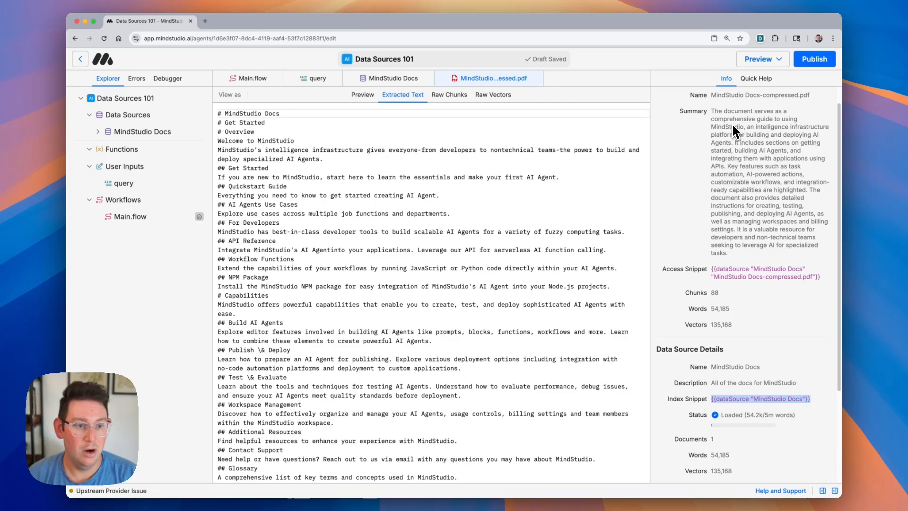
{"action": "scroll", "coordinate": [669, 253], "scroll_direction": "down", "scroll_amount": 1}
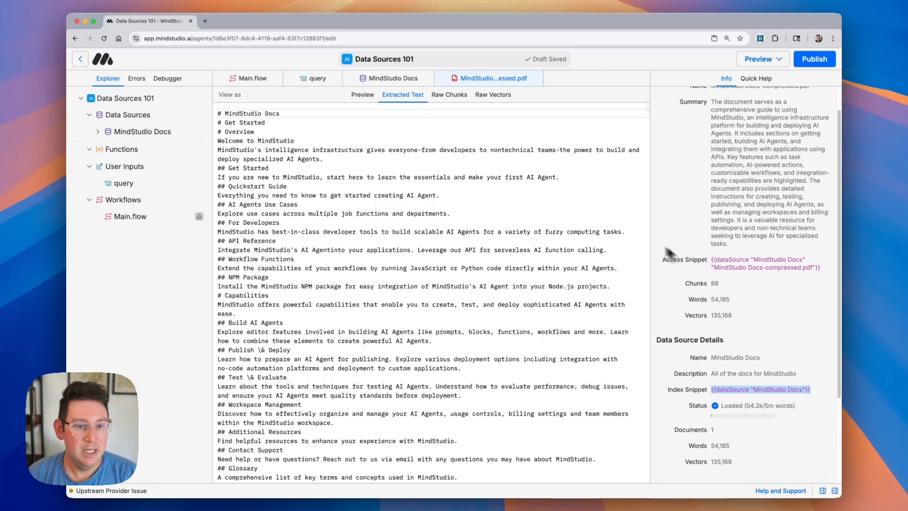
Step: Insert a Generate Text block between Query Data Source and Chat in Main.flow, moving Chat away to make room
{"action": "left_click", "coordinate": [262, 81]}
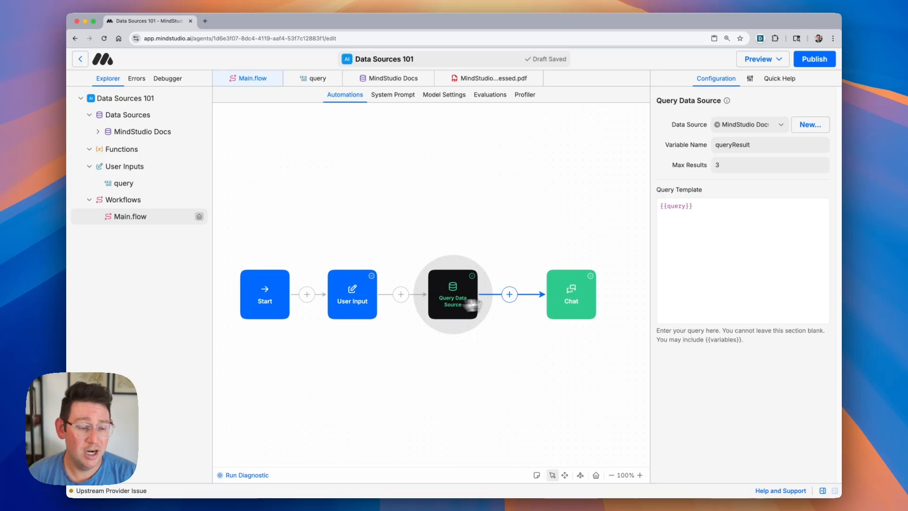
{"action": "left_click_drag", "start_coordinate": [557, 304], "coordinate": [670, 306]}
{"action": "scroll", "coordinate": [459, 345], "scroll_direction": "right", "scroll_amount": 3}
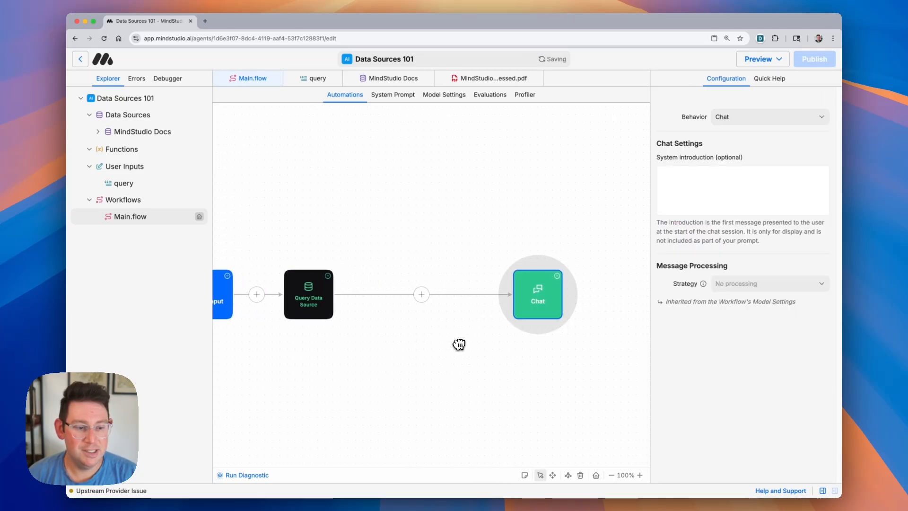
{"action": "left_click", "coordinate": [433, 294]}
{"action": "left_click", "coordinate": [466, 289]}
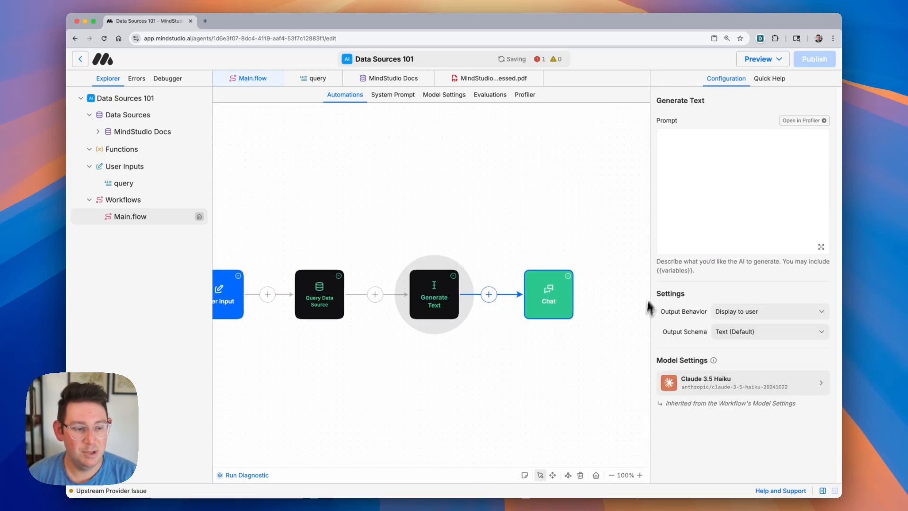
{"action": "left_click_drag", "start_coordinate": [428, 300], "coordinate": [421, 300]}
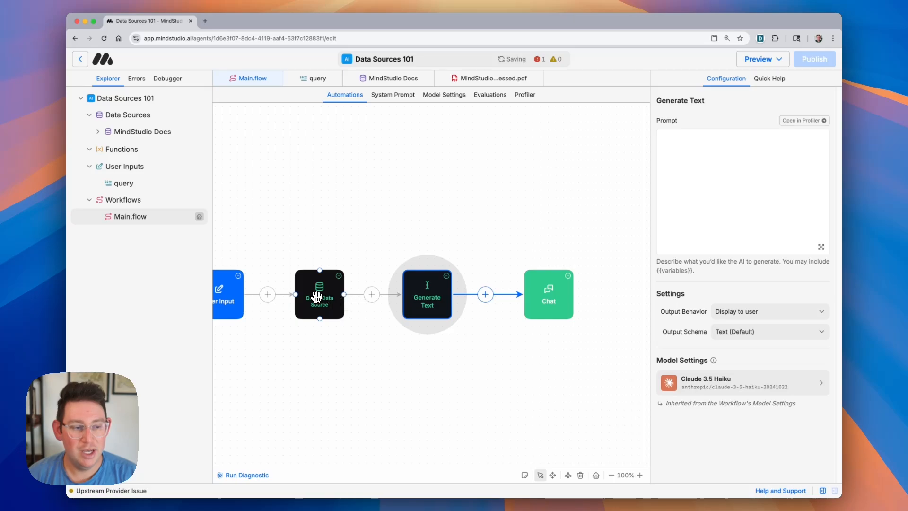
{"action": "left_click", "coordinate": [317, 297]}
{"action": "left_click", "coordinate": [438, 298]}
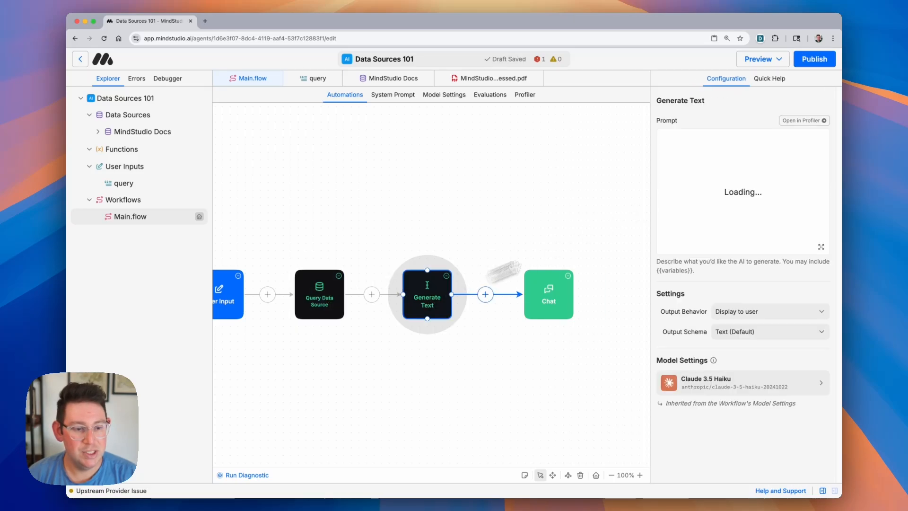
Step: Start the Generate Text prompt with the {{queryResult}} variable enclosed in <context> and </context> tags on separate lines
{"action": "left_click", "coordinate": [732, 177]}
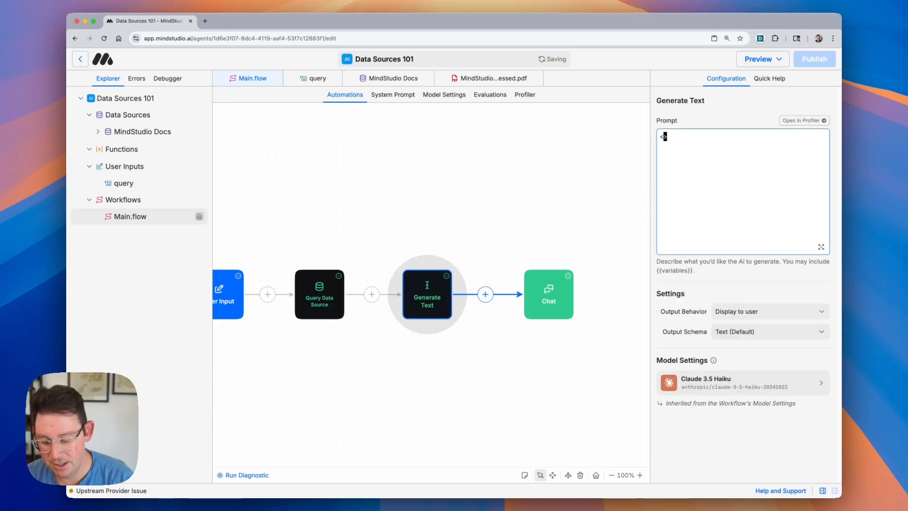
{"action": "type", "text": "<context> "}
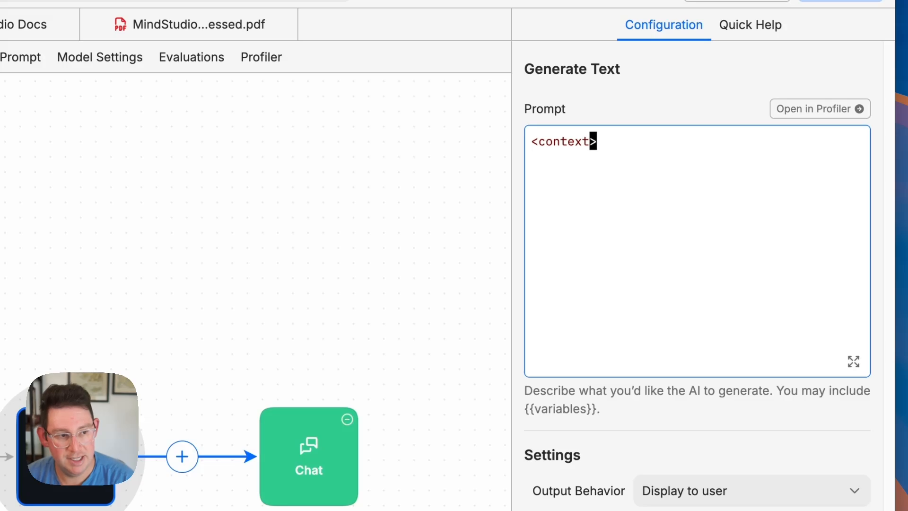
{"action": "type", "text": "</"}
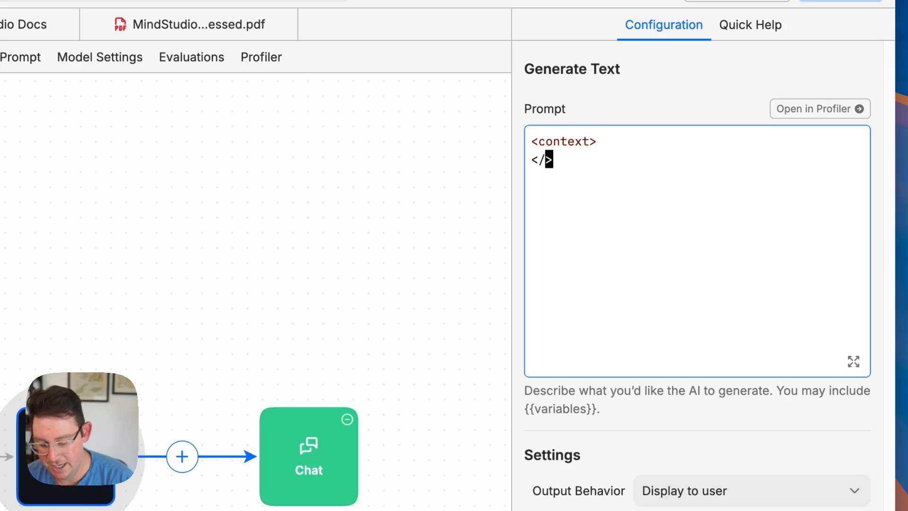
{"action": "type", "text": "context"}
{"action": "key", "text": "Return"}
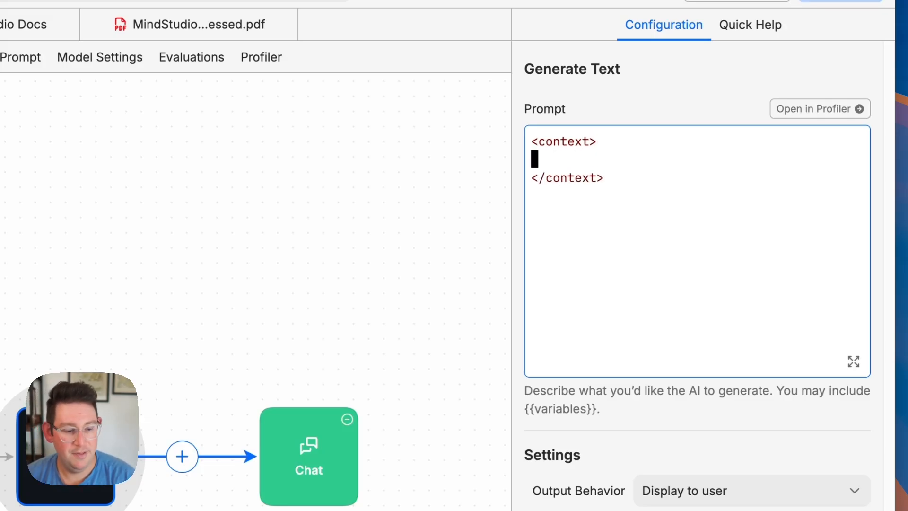
{"action": "type", "text": "{{"}
{"action": "type", "text": "queryResult"}
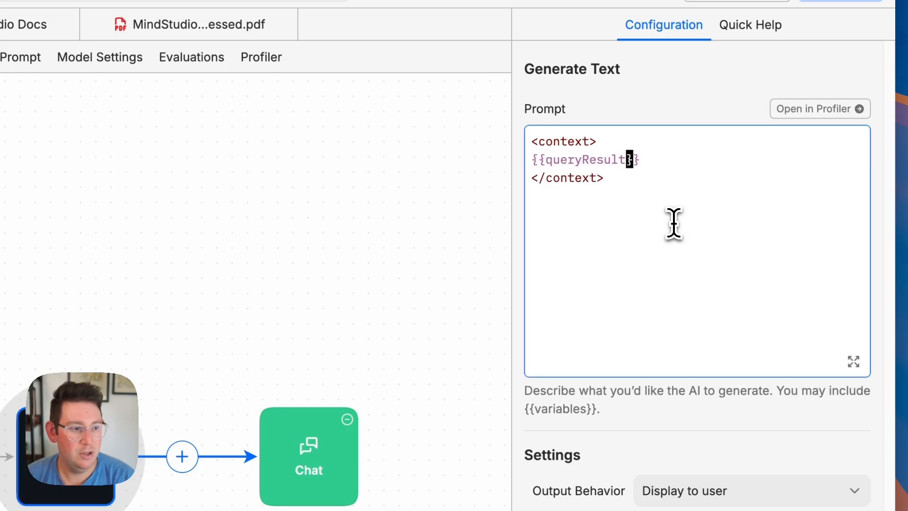
{"action": "left_click", "coordinate": [706, 288]}
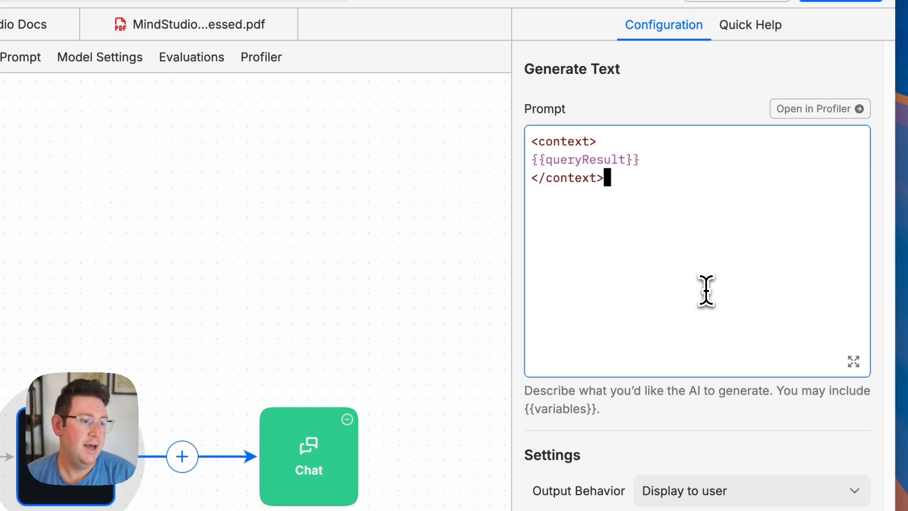
Step: Add the instruction "Use the info above to anser the following question:" below the context block, separated by a blank line
{"action": "key", "text": "Return"}
{"action": "key", "text": "Return"}
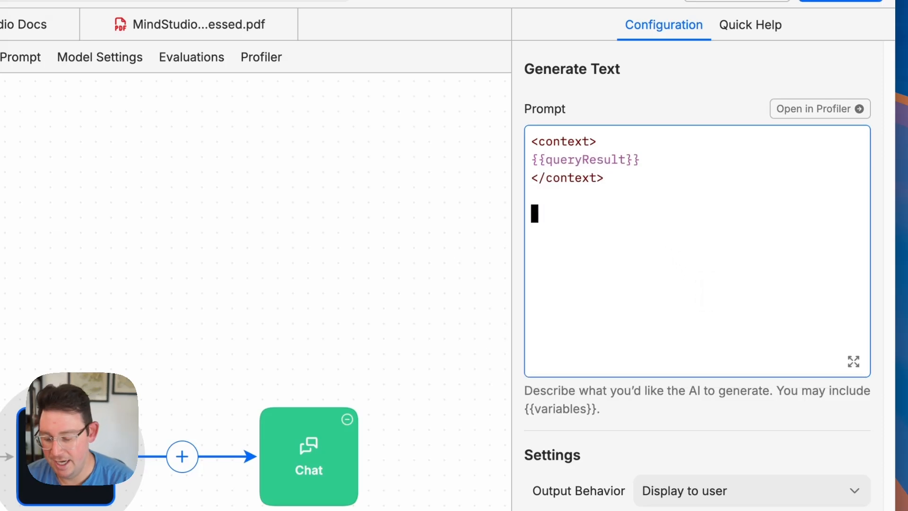
{"action": "type", "text": "Use the info "}
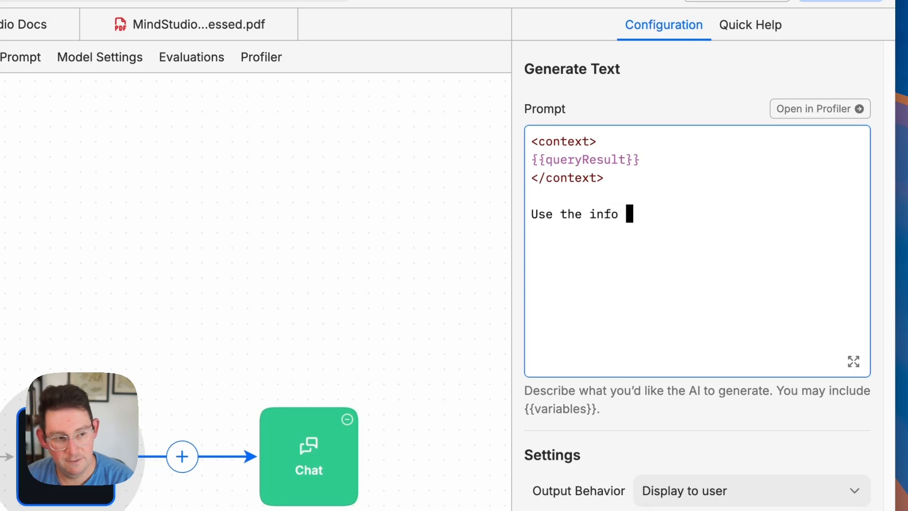
{"action": "type", "text": "above to an"}
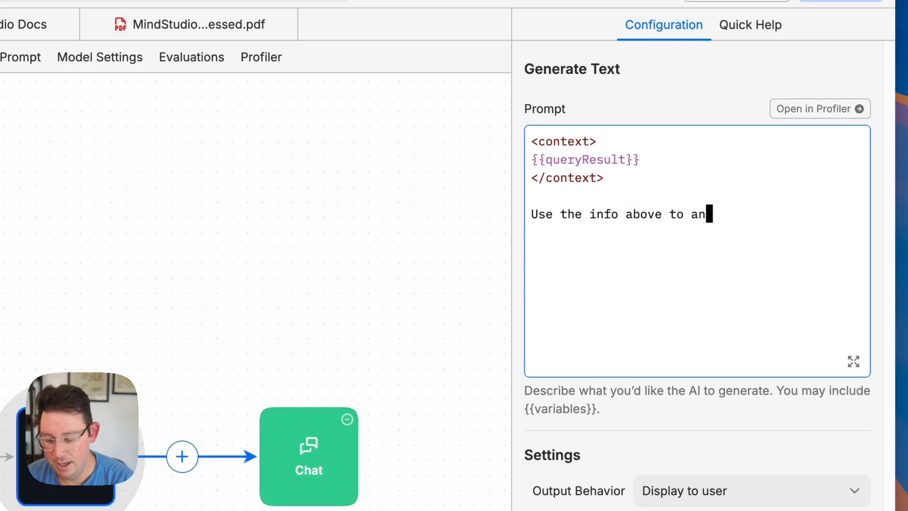
{"action": "type", "text": "ser the follow"}
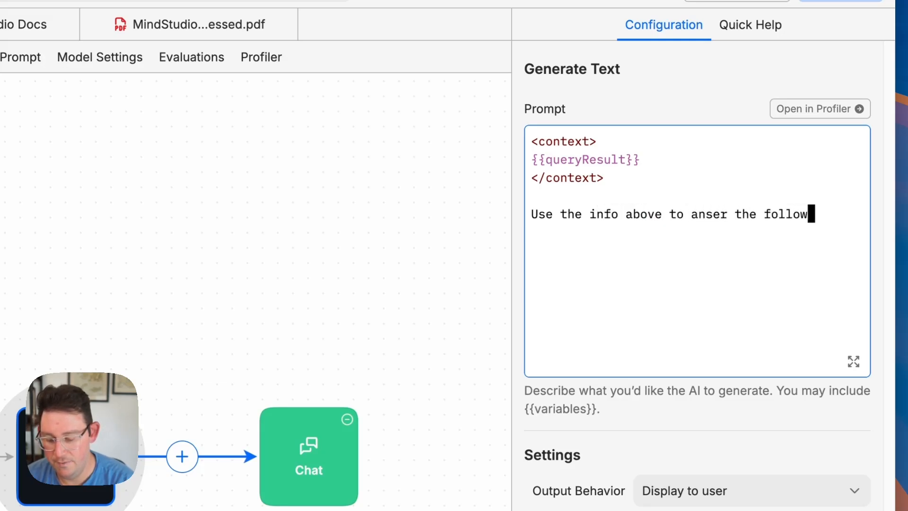
{"action": "type", "text": "ing question:  "}
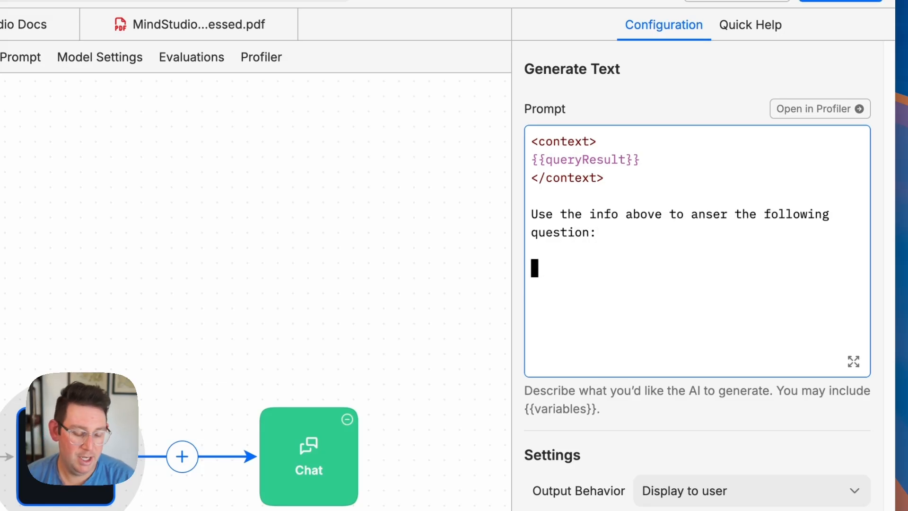
Step: Insert the {{query}} variable beneath the instruction in the Generate Text prompt
{"action": "type", "text": "{{"}
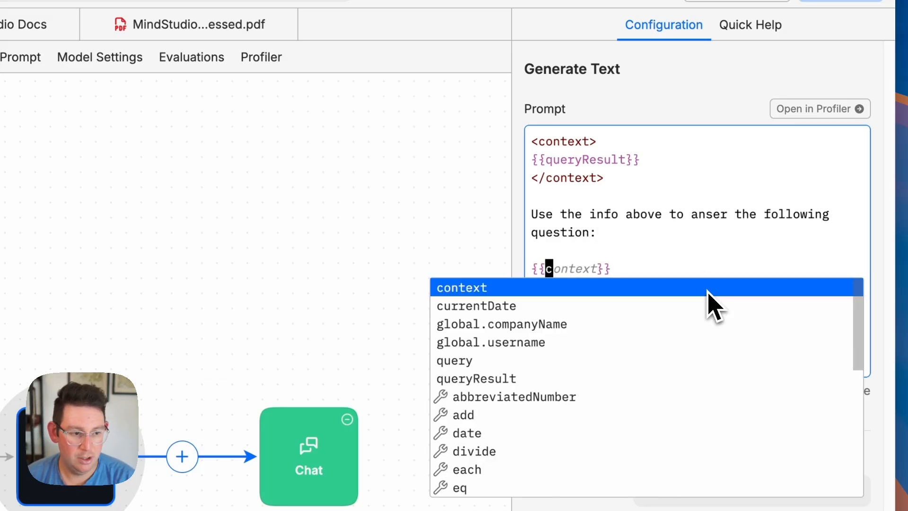
{"action": "key", "text": "Down"}
{"action": "key", "text": "Down"}
{"action": "key", "text": "Down"}
{"action": "key", "text": "Down"}
{"action": "key", "text": "Return"}
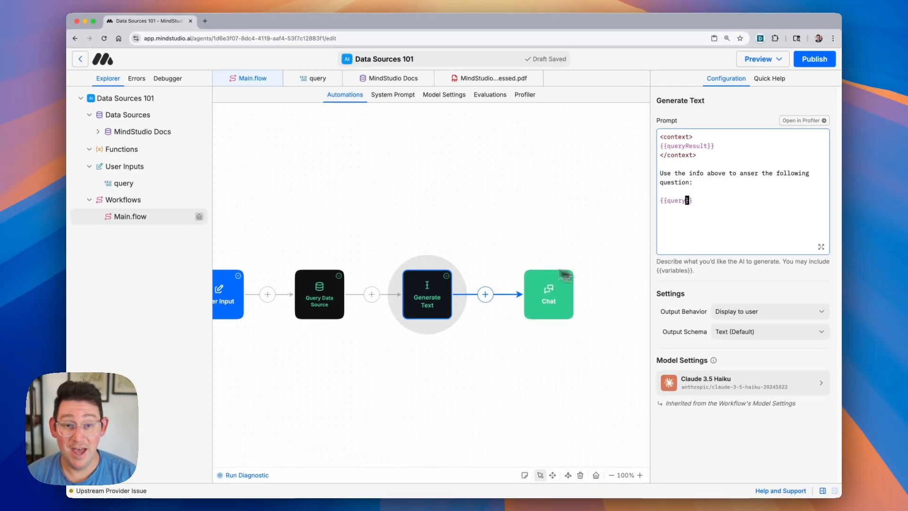
Step: Review the Generate Text prompt's context and question sections alongside the Query Data Source block's settings
{"action": "left_click_drag", "start_coordinate": [710, 202], "coordinate": [647, 122]}
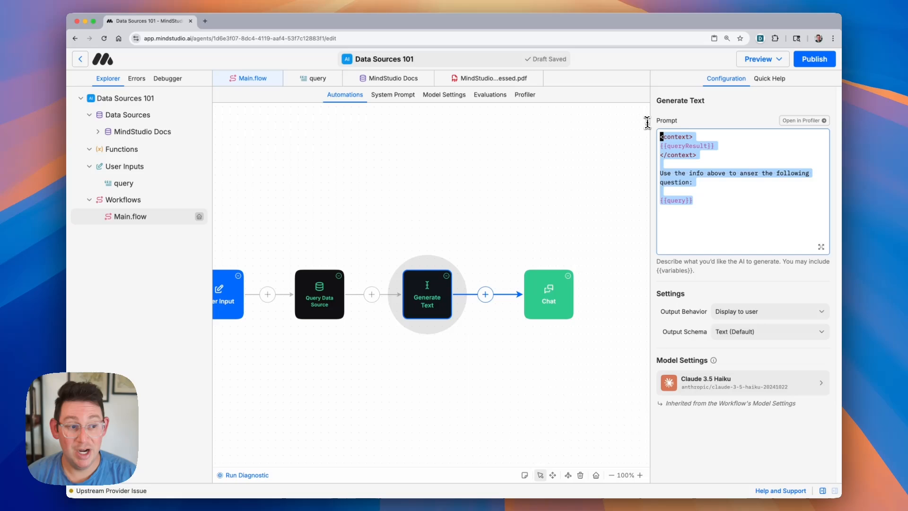
{"action": "left_click", "coordinate": [712, 208]}
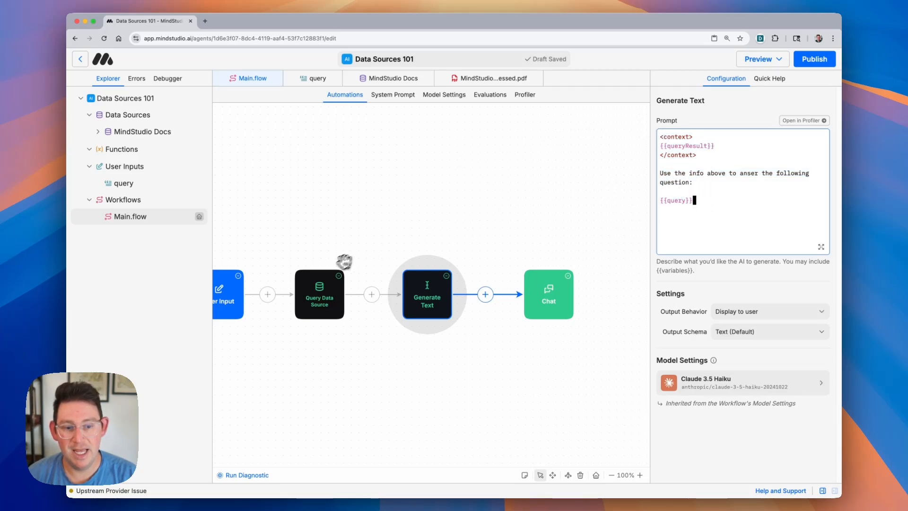
{"action": "left_click", "coordinate": [323, 302]}
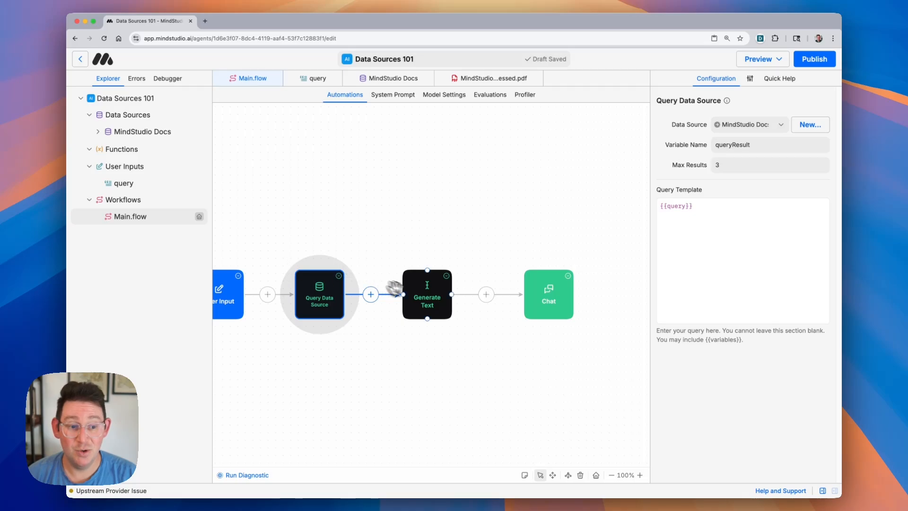
{"action": "left_click", "coordinate": [431, 301]}
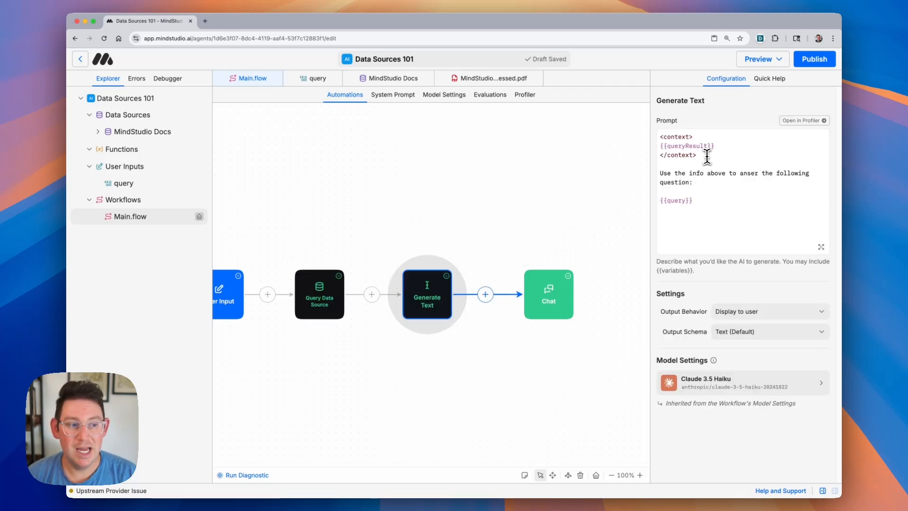
{"action": "left_click_drag", "start_coordinate": [705, 156], "coordinate": [658, 130]}
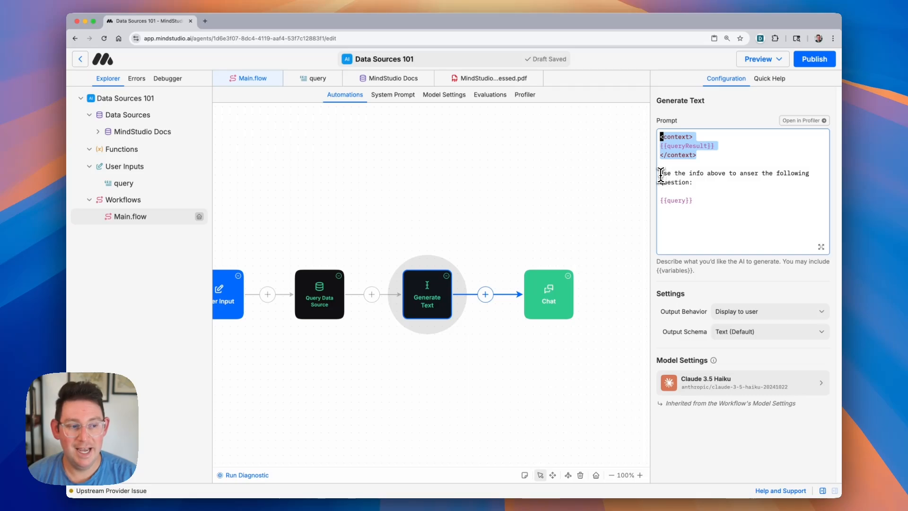
{"action": "left_click_drag", "start_coordinate": [661, 174], "coordinate": [712, 210]}
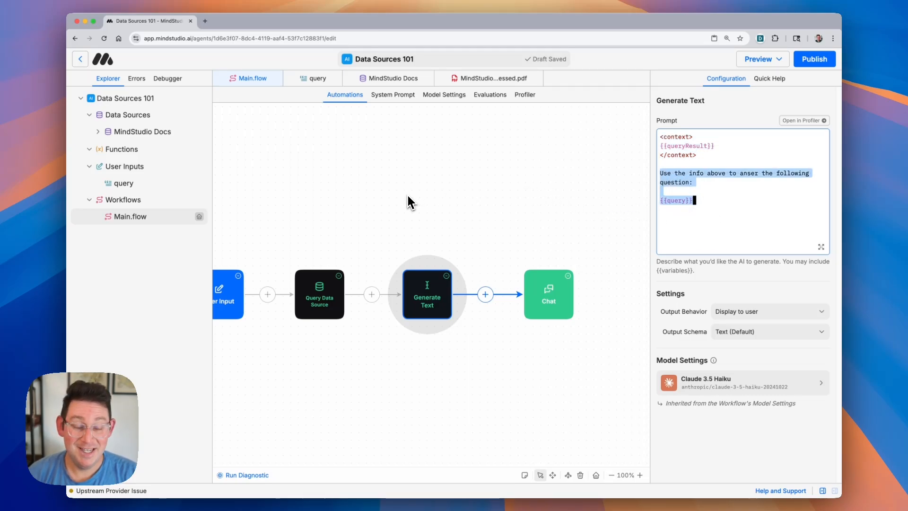
Step: Open the draft agent and submit the question "Tell me about data sources in mindstudio. How can I use them."
{"action": "scroll", "coordinate": [401, 195], "scroll_direction": "left", "scroll_amount": 4}
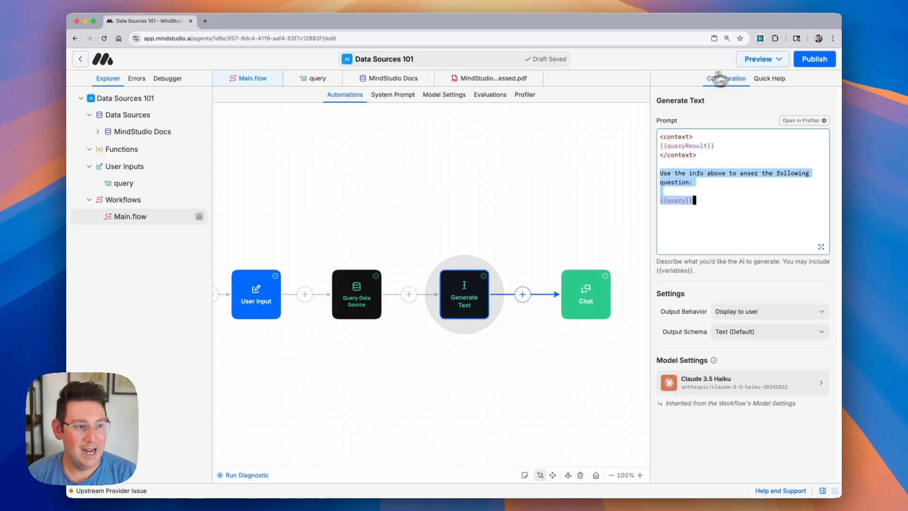
{"action": "left_click", "coordinate": [759, 61]}
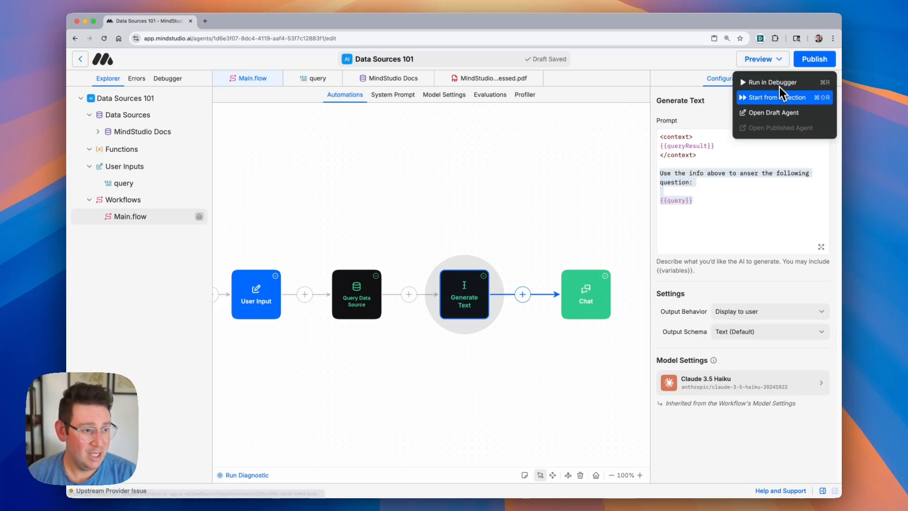
{"action": "left_click", "coordinate": [780, 113]}
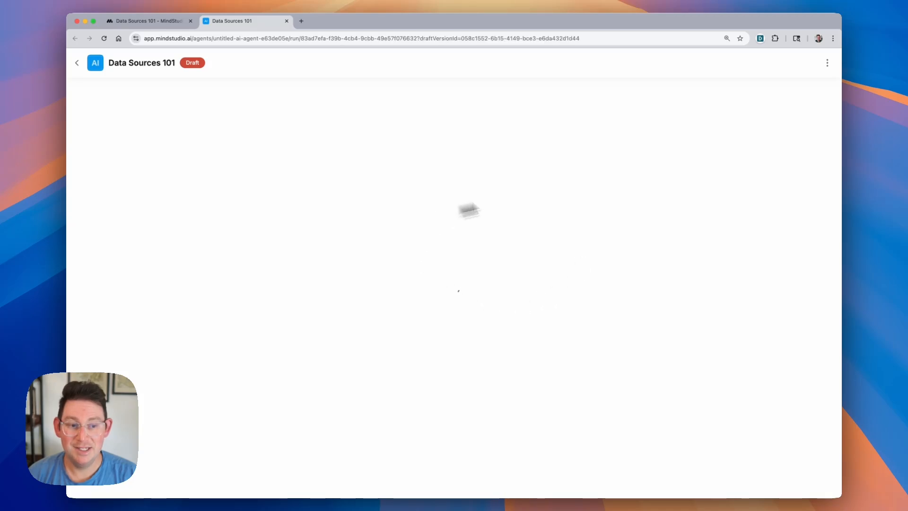
{"action": "left_click", "coordinate": [379, 270]}
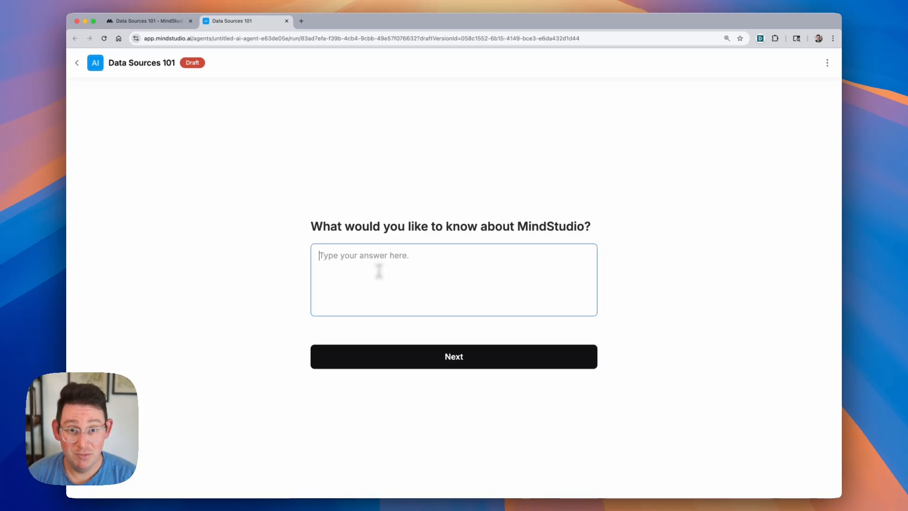
{"action": "type", "text": "Tel"}
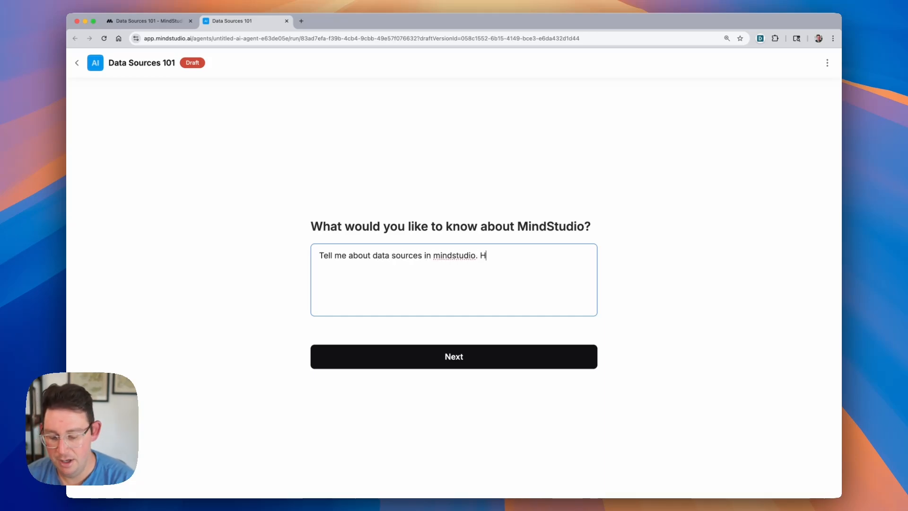
{"action": "type", "text": "use them."}
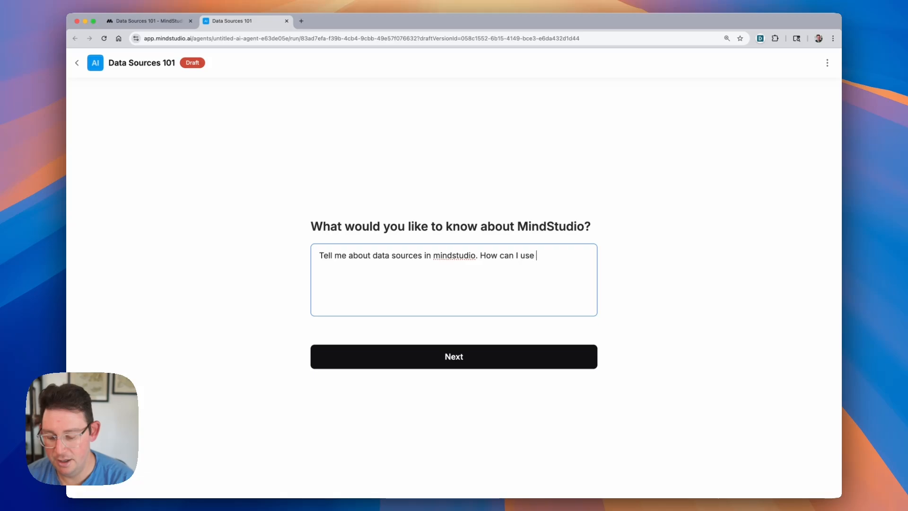
{"action": "left_click", "coordinate": [473, 363]}
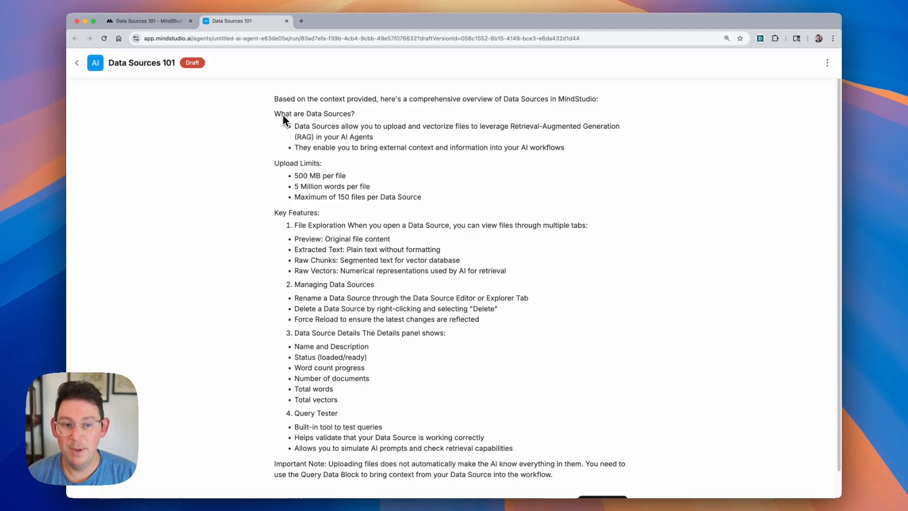
Step: Read the generated answer's definition, upload limits and key features, and continue to the chat
{"action": "left_click_drag", "start_coordinate": [274, 113], "coordinate": [396, 140]}
{"action": "left_click_drag", "start_coordinate": [275, 163], "coordinate": [428, 203]}
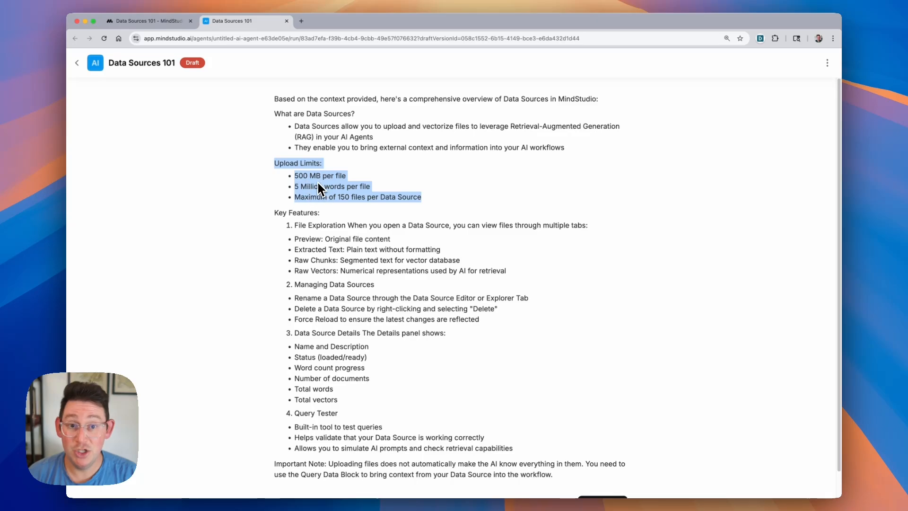
{"action": "scroll", "coordinate": [338, 202], "scroll_direction": "down", "scroll_amount": 1}
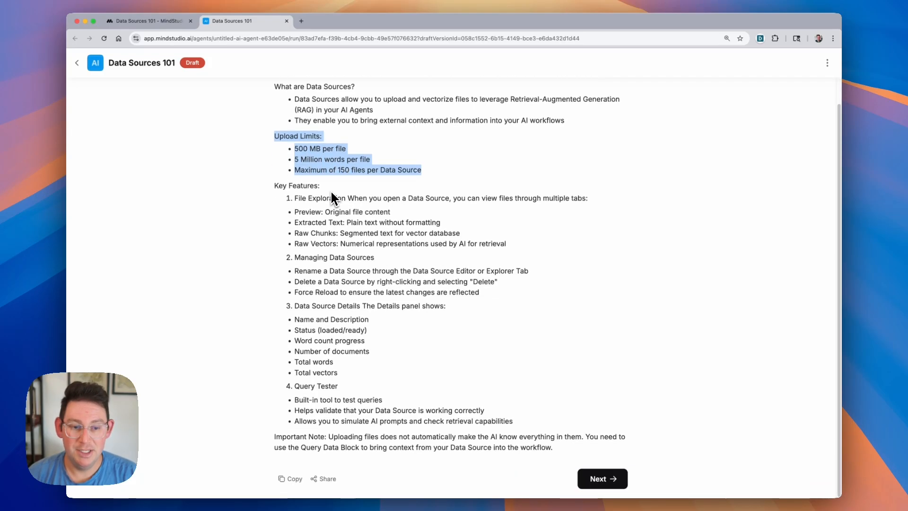
{"action": "left_click_drag", "start_coordinate": [277, 192], "coordinate": [393, 234]}
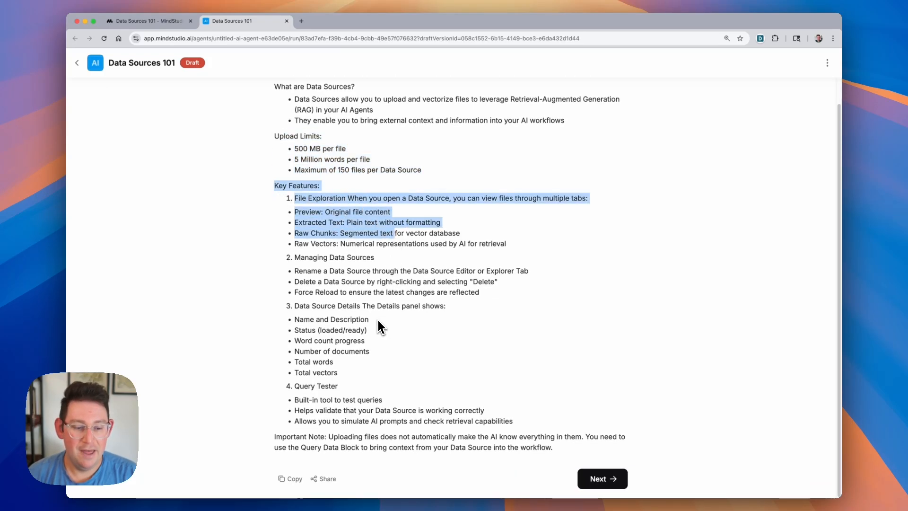
{"action": "left_click", "coordinate": [599, 479]}
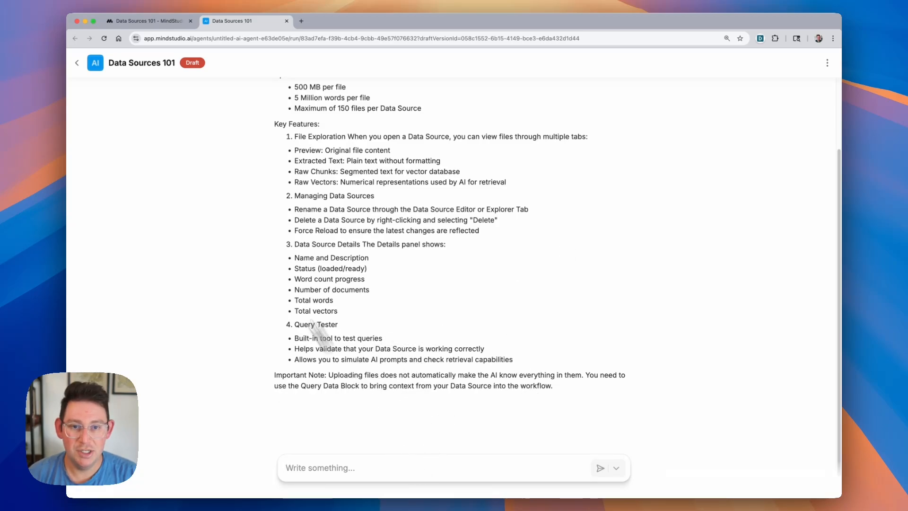
Step: Back in the agent editor, set the Chat block's message processing to Retrieval Augmented Generation (RAG) using the MindStudio Docs data source
{"action": "left_click", "coordinate": [159, 21]}
{"action": "left_click", "coordinate": [591, 299]}
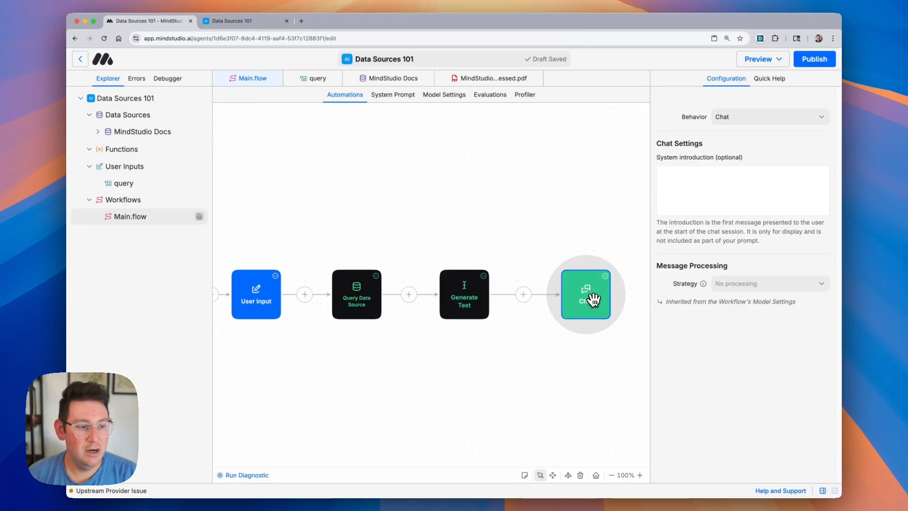
{"action": "left_click", "coordinate": [788, 288]}
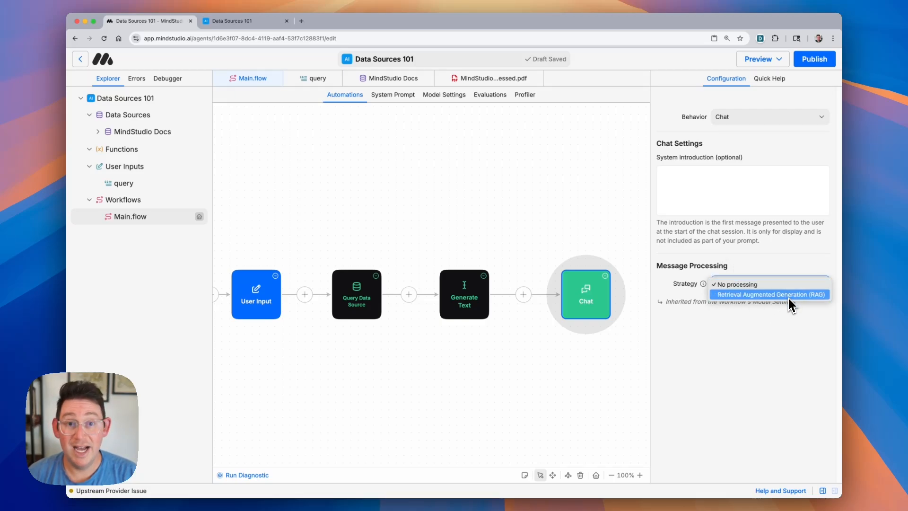
{"action": "left_click", "coordinate": [787, 295]}
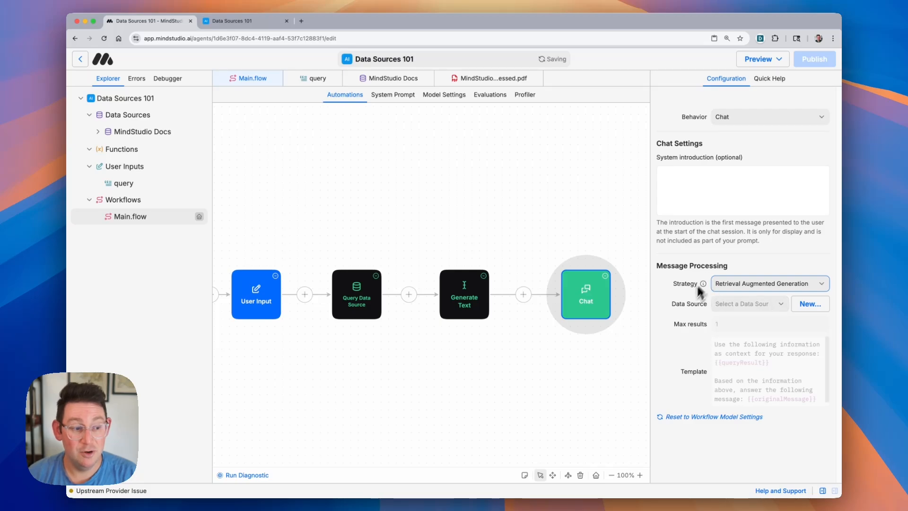
{"action": "left_click", "coordinate": [759, 306]}
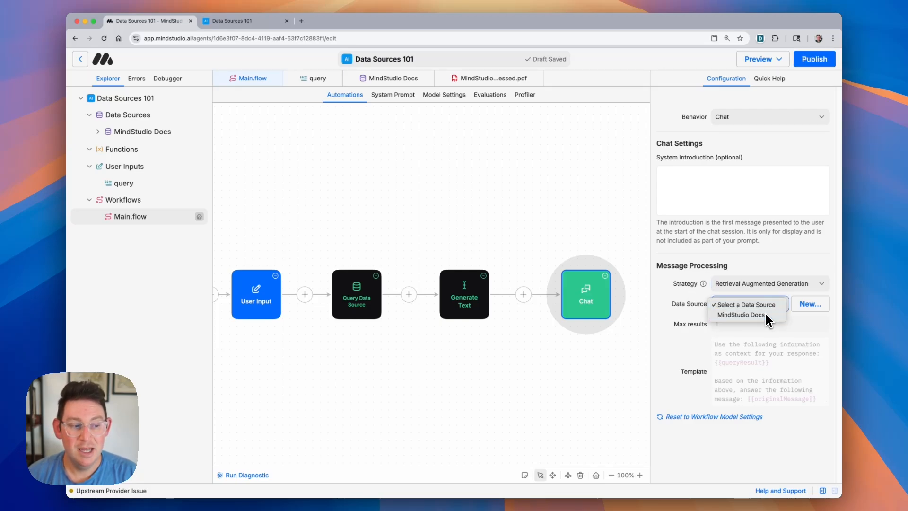
{"action": "left_click", "coordinate": [766, 316]}
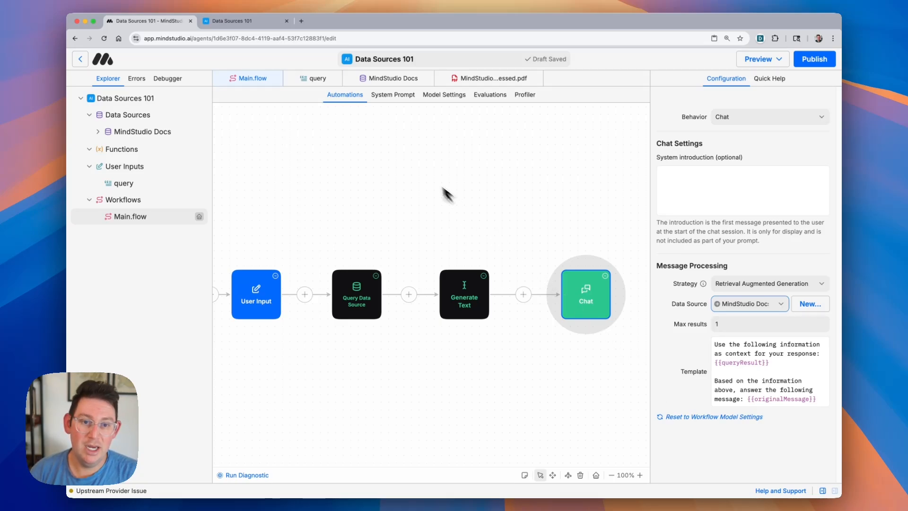
Step: Return to the draft agent run, refresh the page, and send the chat message "Tell me about text generation"
{"action": "left_click", "coordinate": [256, 22]}
{"action": "left_click", "coordinate": [104, 38]}
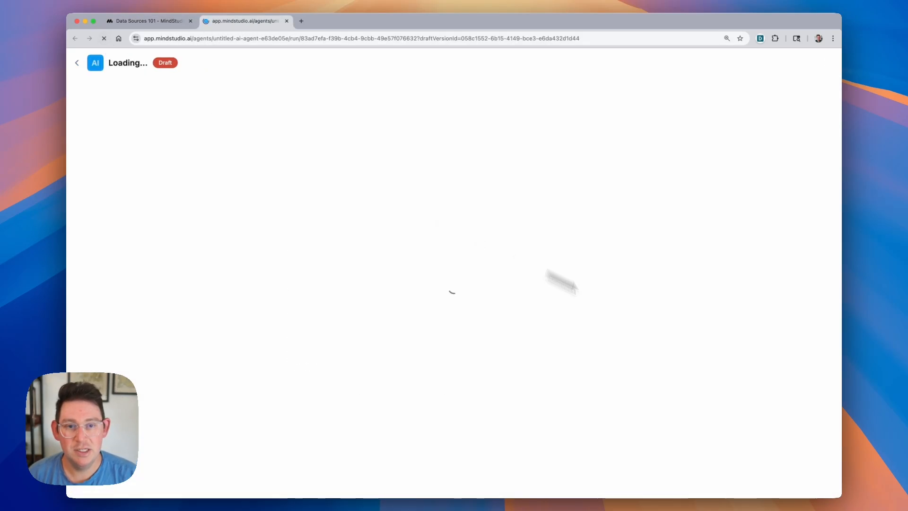
{"action": "left_click", "coordinate": [380, 470]}
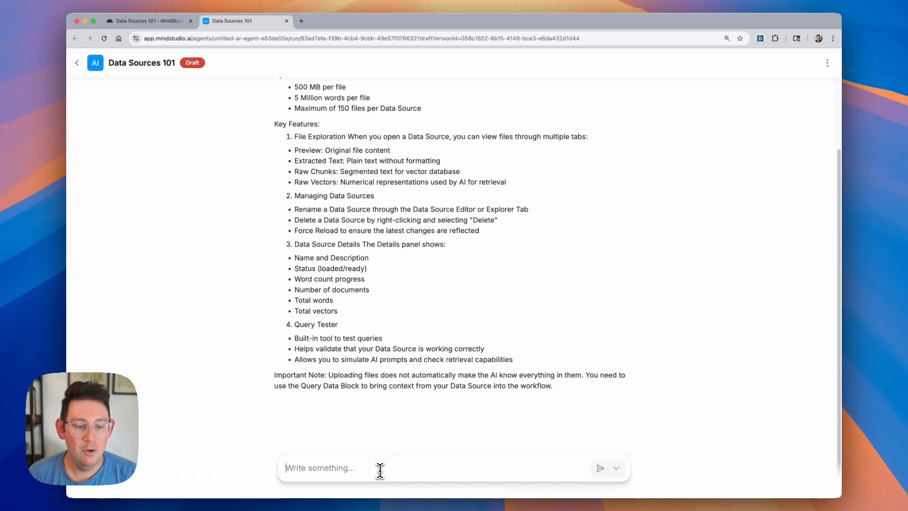
{"action": "type", "text": "Tell me"}
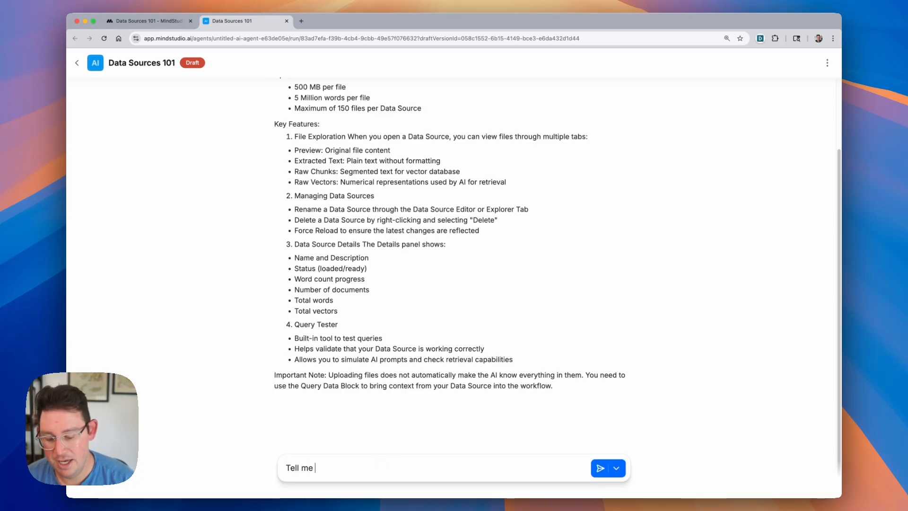
{"action": "type", "text": " about"}
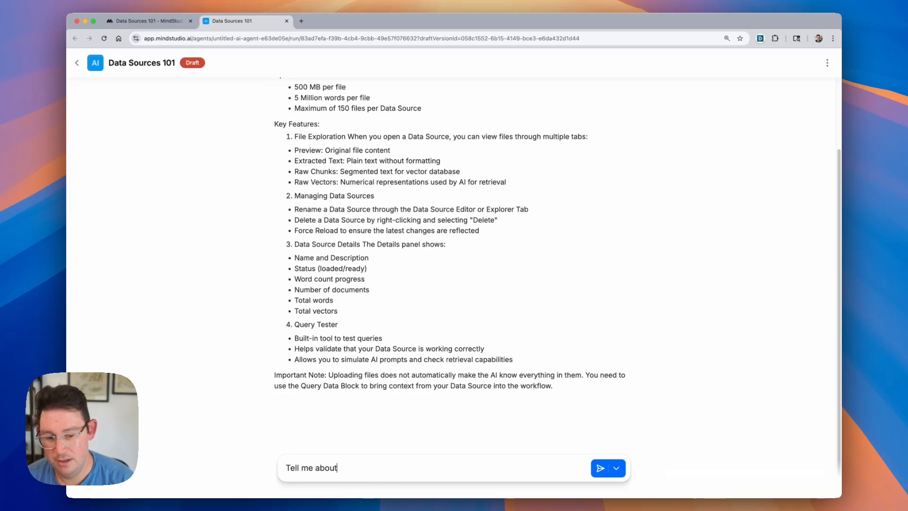
{"action": "type", "text": " text gener"}
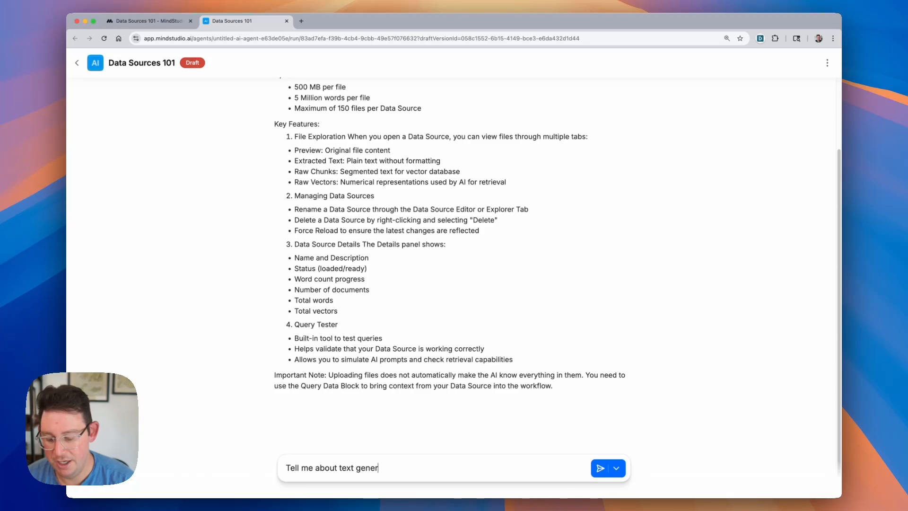
{"action": "type", "text": "ation"}
{"action": "key", "text": "Return"}
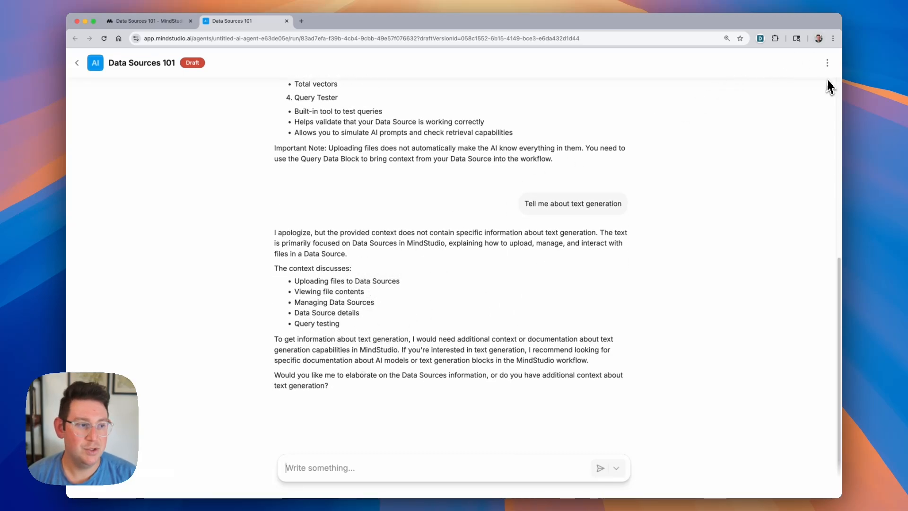
Step: Reload the draft agent and submit "Tell me about text generation using AI" as the opening question
{"action": "left_click", "coordinate": [828, 64]}
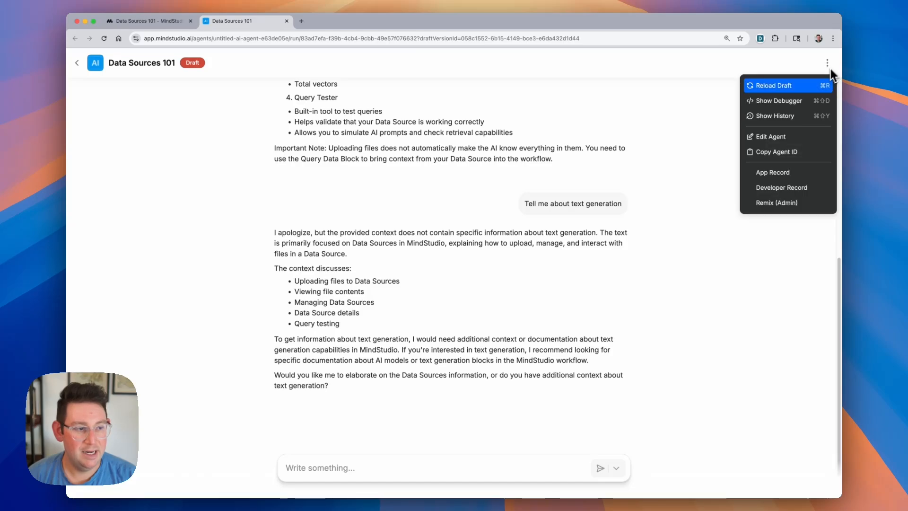
{"action": "left_click", "coordinate": [793, 87]}
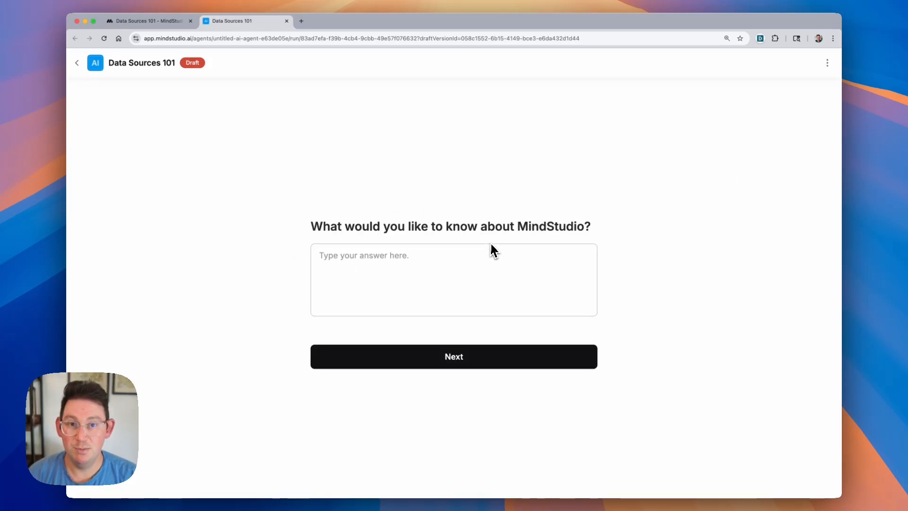
{"action": "left_click", "coordinate": [421, 270]}
{"action": "type", "text": "Tell"}
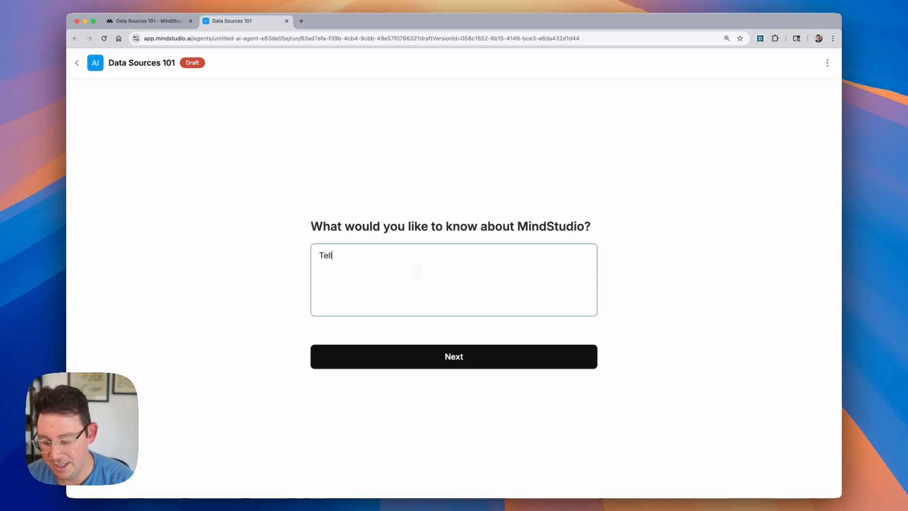
{"action": "type", "text": " me about text g"}
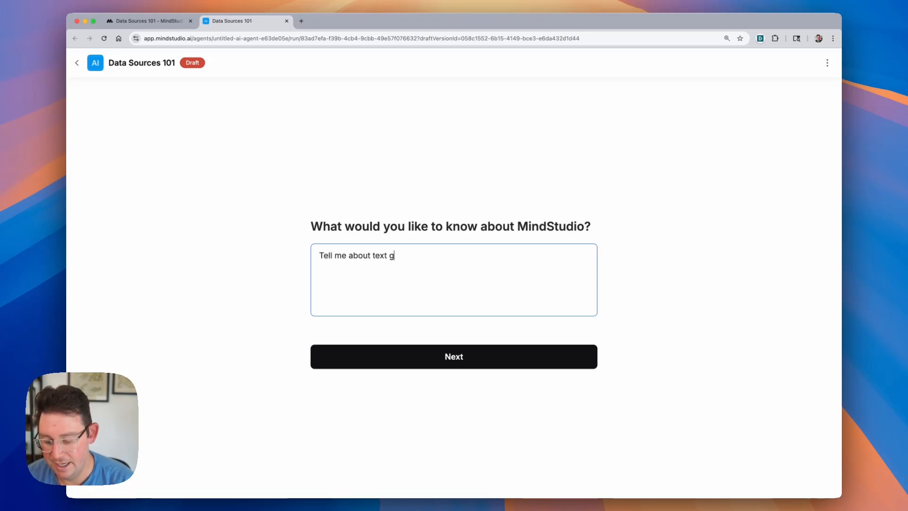
{"action": "type", "text": "eneration"}
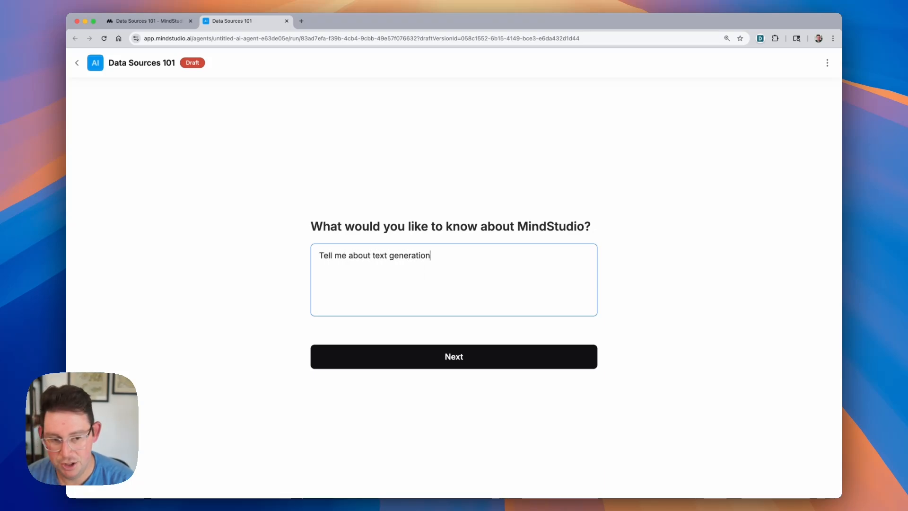
{"action": "type", "text": ".using AI"}
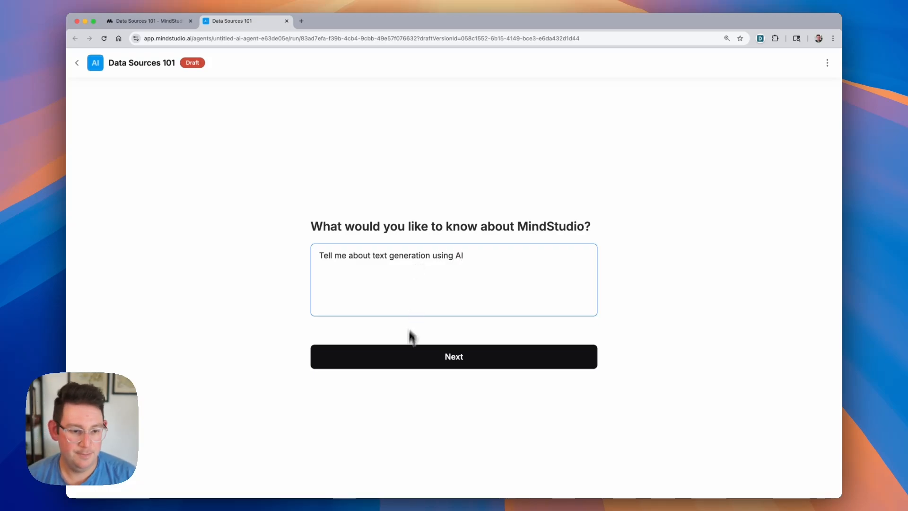
{"action": "left_click", "coordinate": [405, 363]}
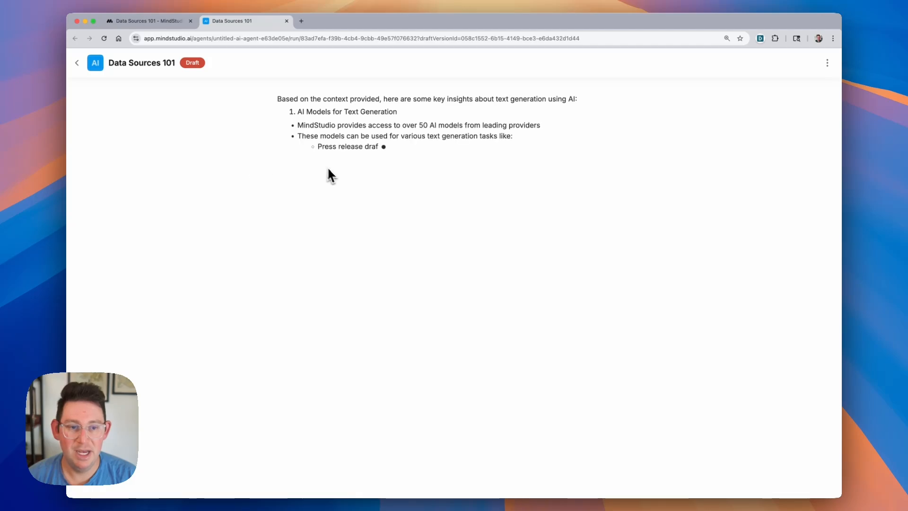
Step: Read the generated answer's sections on AI models, model configuration and considerations for text generation, and continue to the chat
{"action": "left_click_drag", "start_coordinate": [298, 114], "coordinate": [402, 116]}
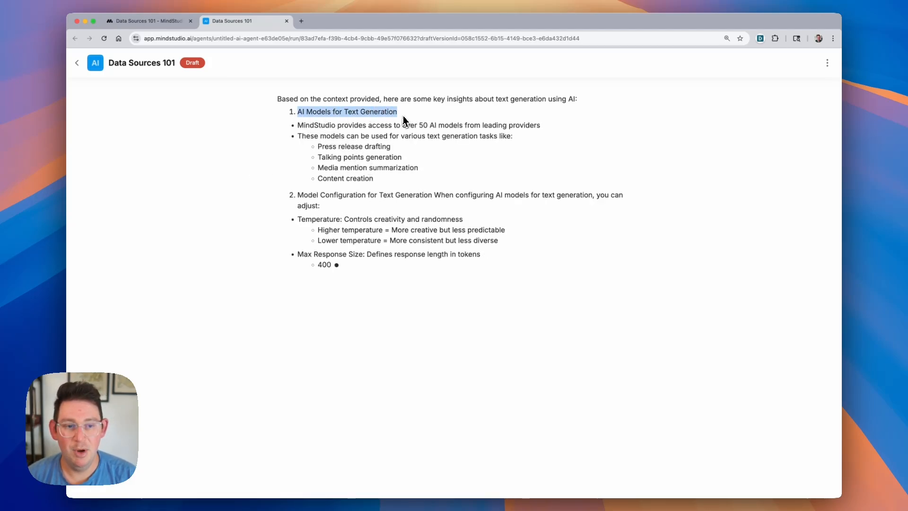
{"action": "left_click_drag", "start_coordinate": [298, 195], "coordinate": [405, 262]}
{"action": "left_click_drag", "start_coordinate": [296, 257], "coordinate": [399, 304]}
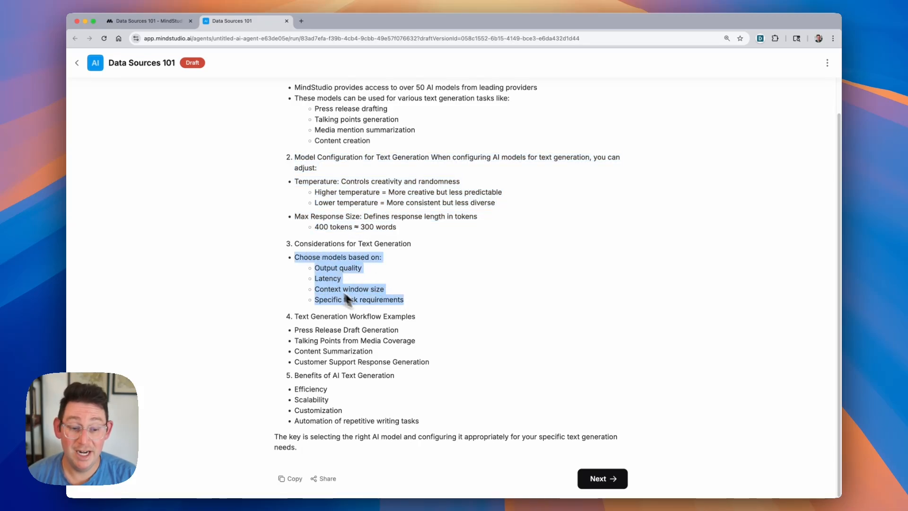
{"action": "left_click", "coordinate": [602, 482]}
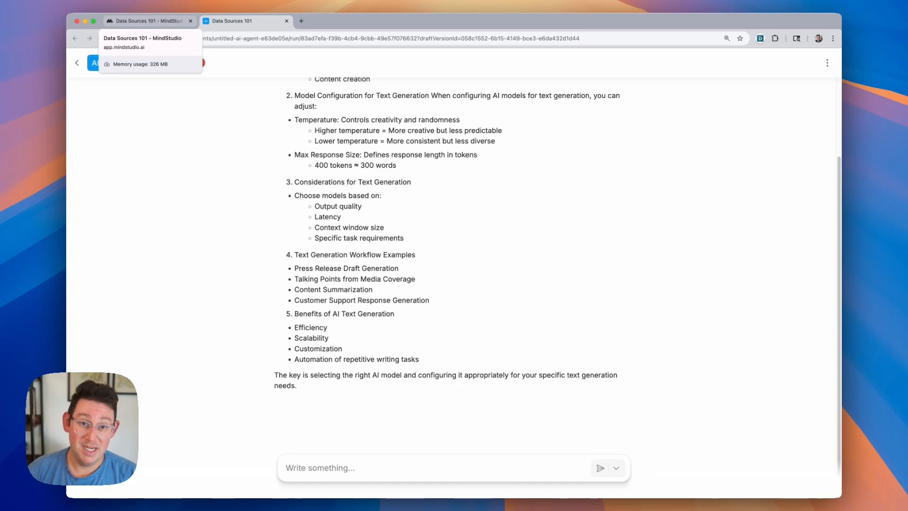
Step: Back in the agent editor, review the available models for the Generate Text block and the Claude 3.5 Haiku details, leaving the model selection unchanged
{"action": "left_click", "coordinate": [152, 24]}
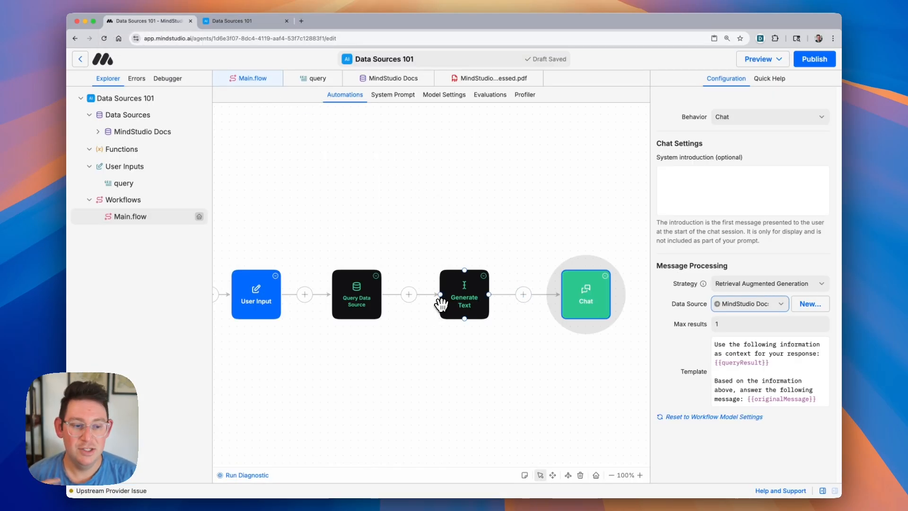
{"action": "left_click", "coordinate": [457, 300]}
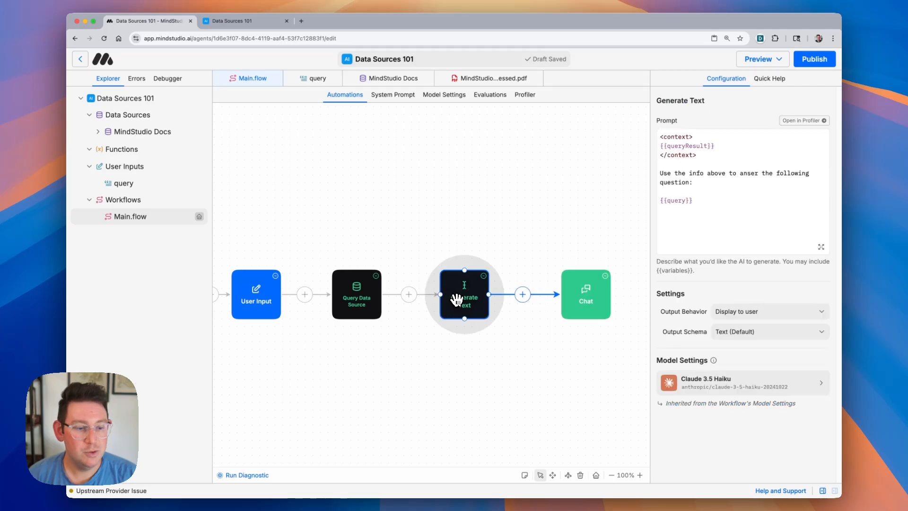
{"action": "left_click", "coordinate": [727, 389]}
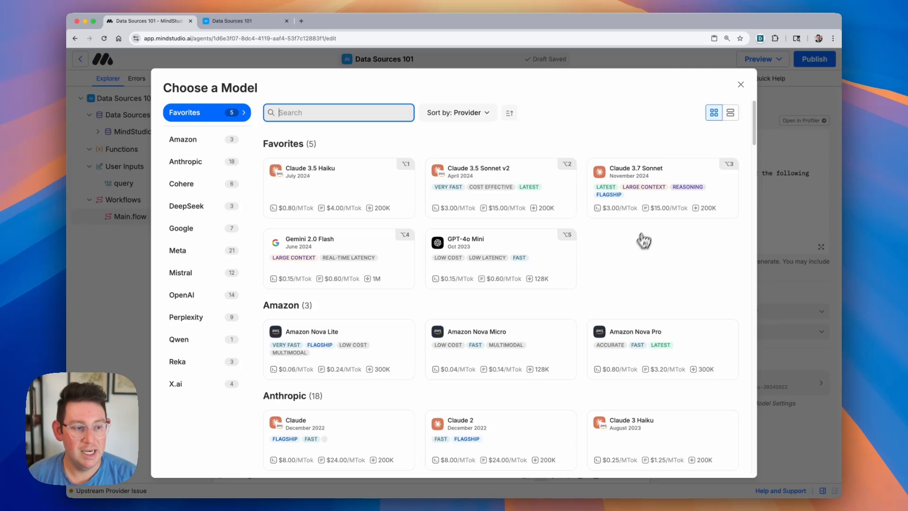
{"action": "mouse_move", "coordinate": [703, 219]}
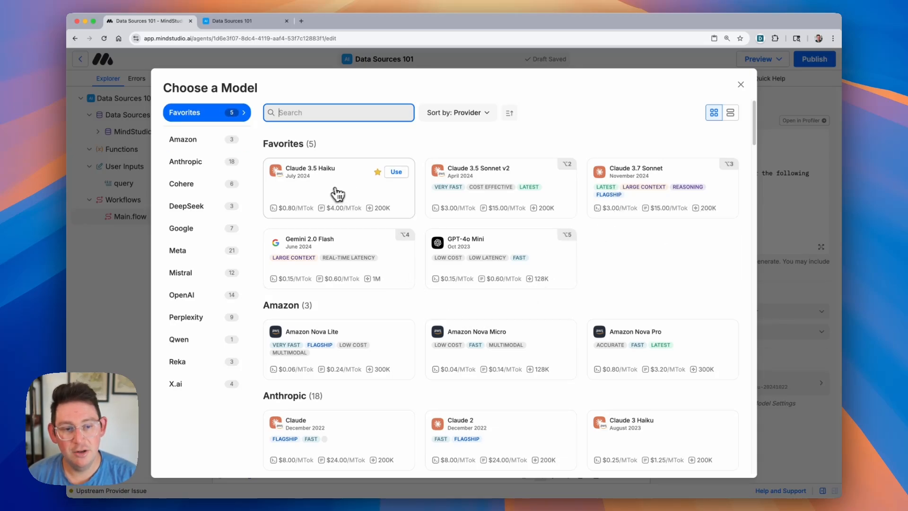
{"action": "mouse_move", "coordinate": [382, 213]}
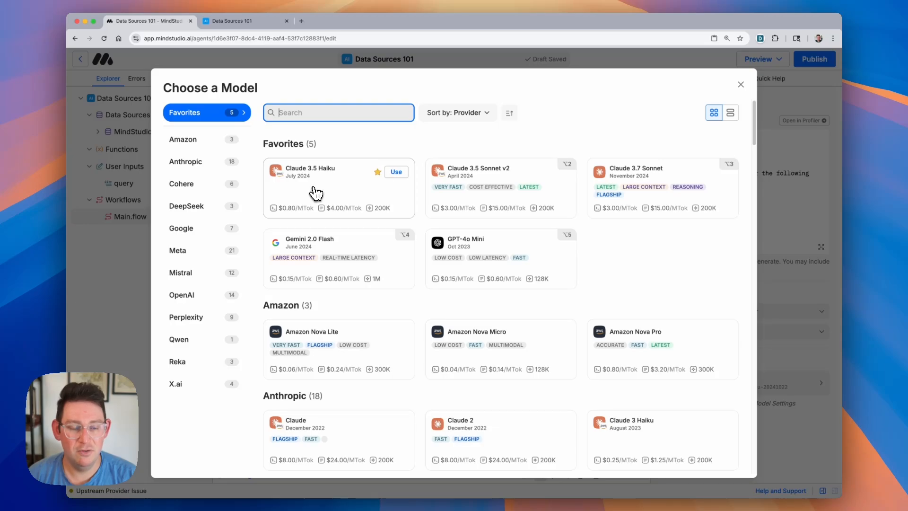
{"action": "left_click", "coordinate": [371, 198]}
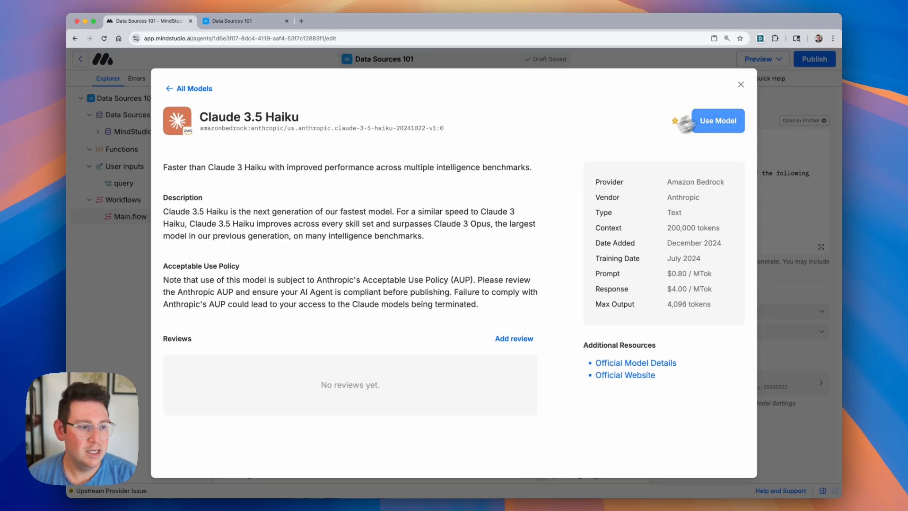
{"action": "left_click", "coordinate": [740, 85]}
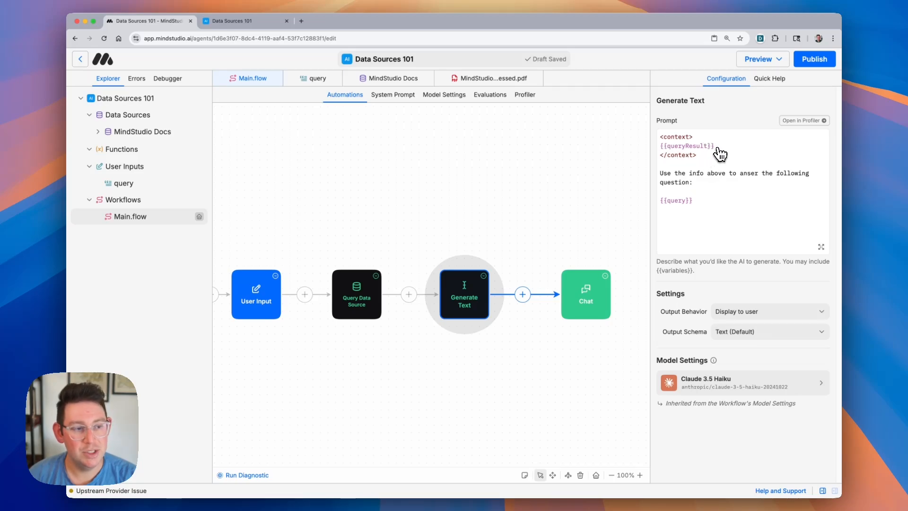
Step: Replace {{queryResult}} in the Generate Text prompt's context with the MindStudio Docs index snippet {{dataSource "MindStudio Docs"}}
{"action": "left_click", "coordinate": [161, 132]}
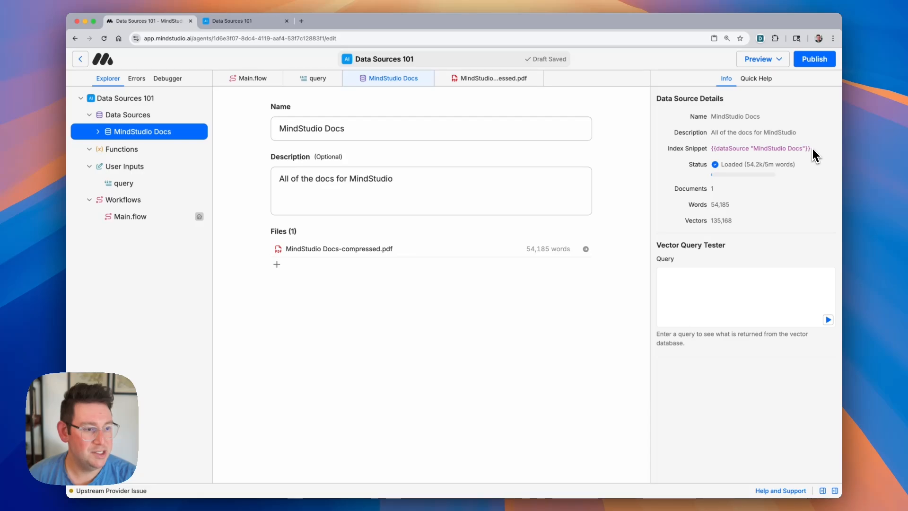
{"action": "left_click_drag", "start_coordinate": [813, 149], "coordinate": [742, 148]}
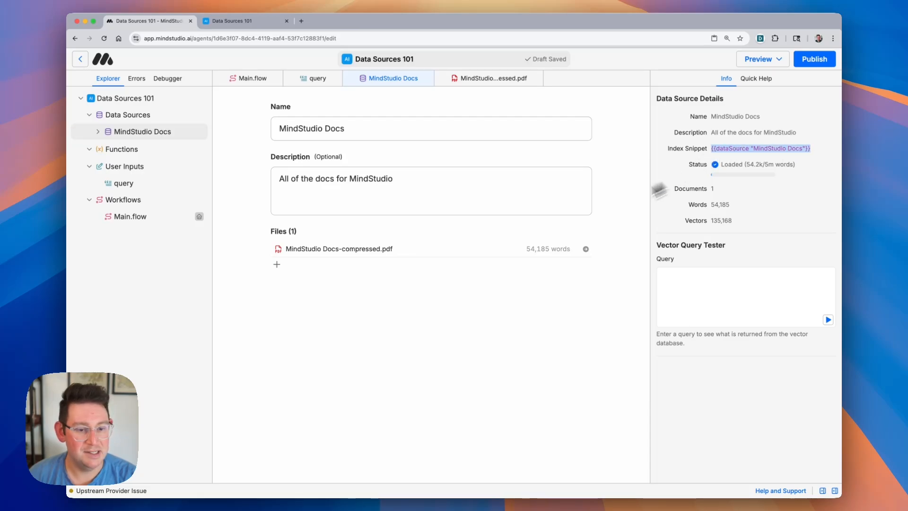
{"action": "left_click", "coordinate": [241, 81]}
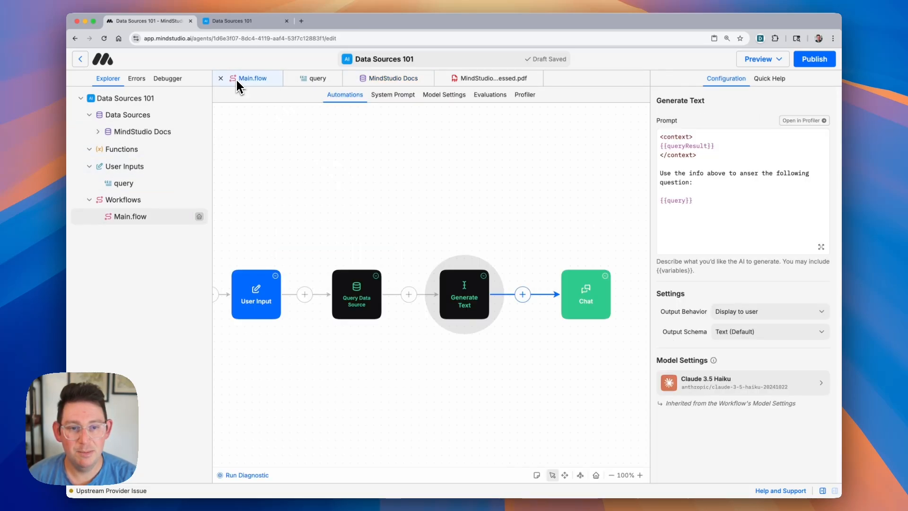
{"action": "left_click_drag", "start_coordinate": [712, 147], "coordinate": [657, 148]}
{"action": "type", "text": "{{dataSource \"MindStudio Docs\"}}"}
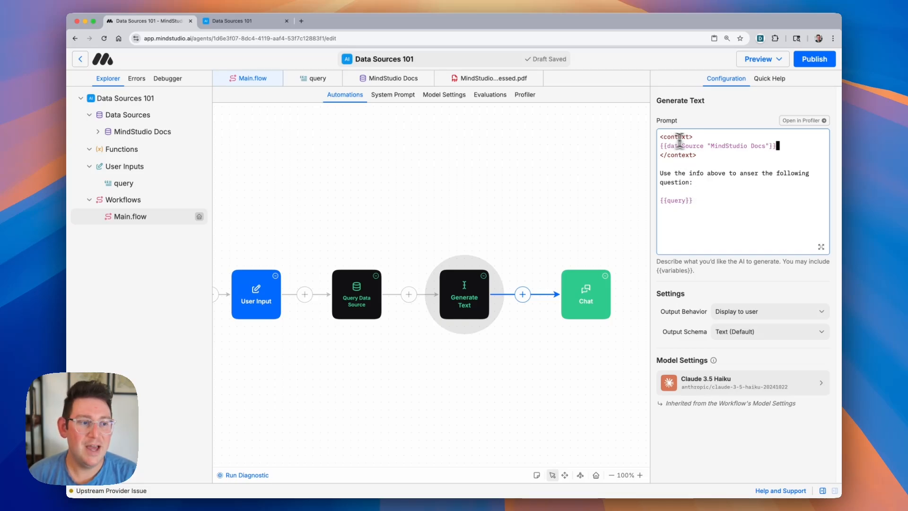
{"action": "left_click_drag", "start_coordinate": [785, 148], "coordinate": [669, 147]}
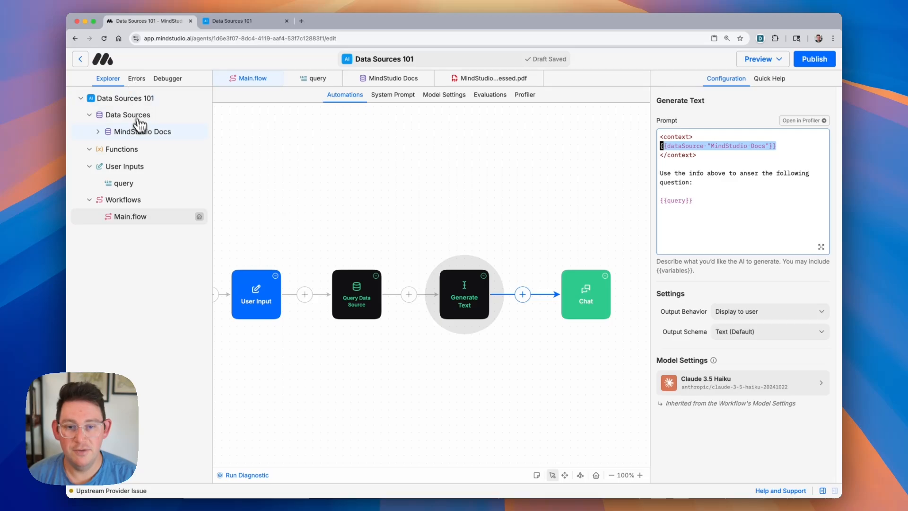
Step: Open MindStudio Docs-compressed.pdf from the MindStudio Docs data source, go through its extracted text to the end and select the text
{"action": "left_click", "coordinate": [144, 134]}
{"action": "left_click", "coordinate": [348, 249]}
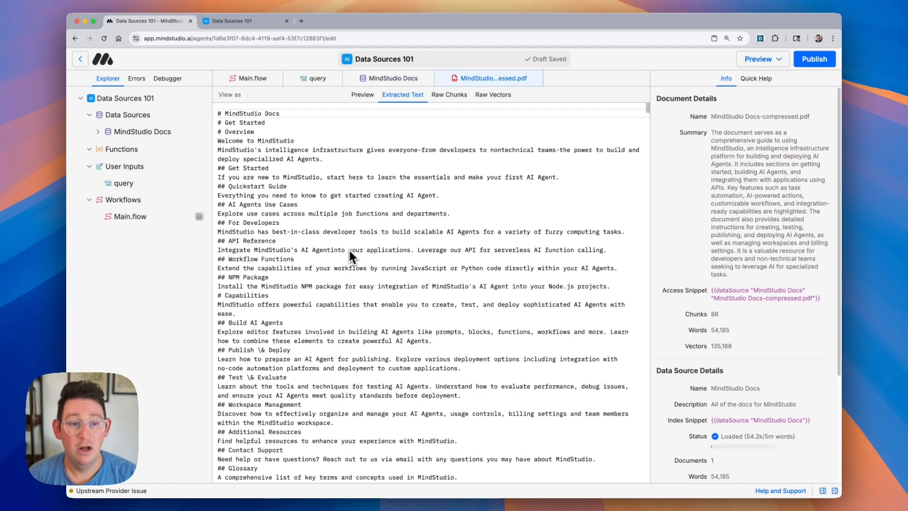
{"action": "left_click_drag", "start_coordinate": [220, 113], "coordinate": [448, 394]}
{"action": "scroll", "coordinate": [448, 392], "scroll_direction": "down", "scroll_amount": 20}
{"action": "left_click", "coordinate": [449, 395]}
{"action": "scroll", "coordinate": [449, 395], "scroll_direction": "down", "scroll_amount": 20}
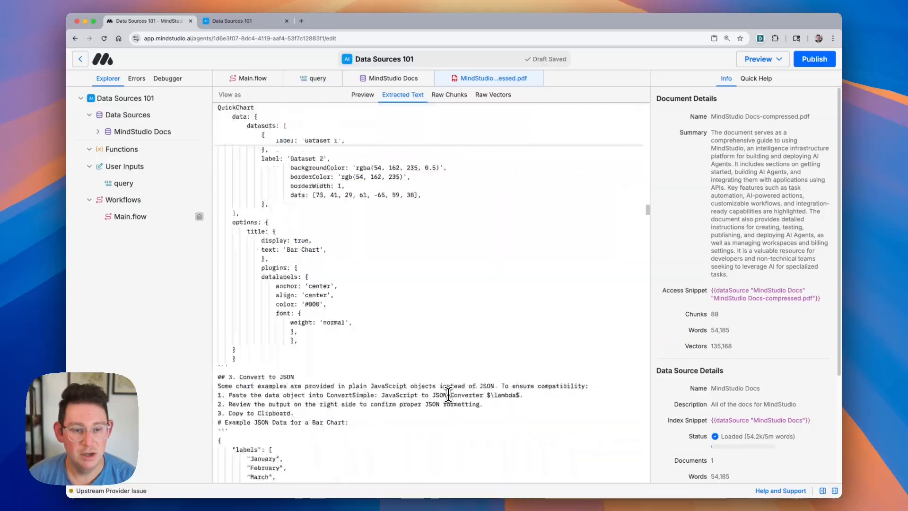
{"action": "scroll", "coordinate": [432, 293], "scroll_direction": "down", "scroll_amount": 20}
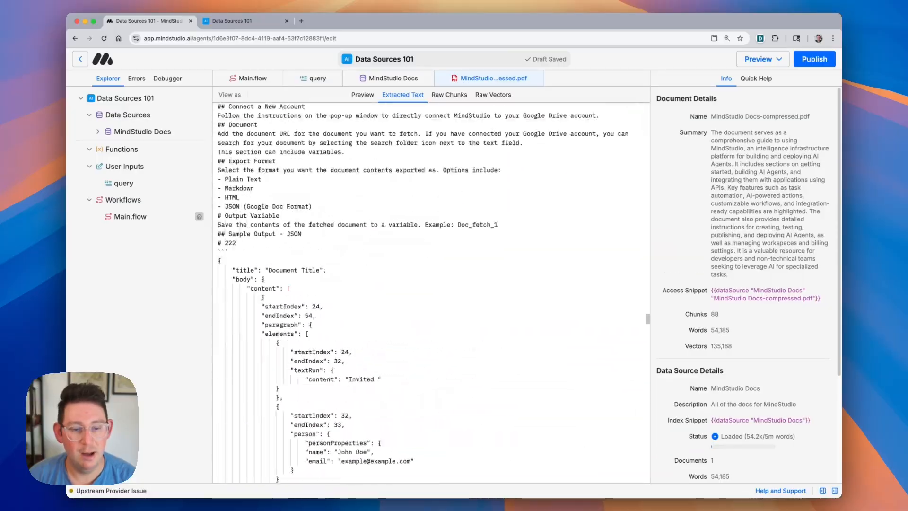
{"action": "scroll", "coordinate": [448, 396], "scroll_direction": "down", "scroll_amount": 20}
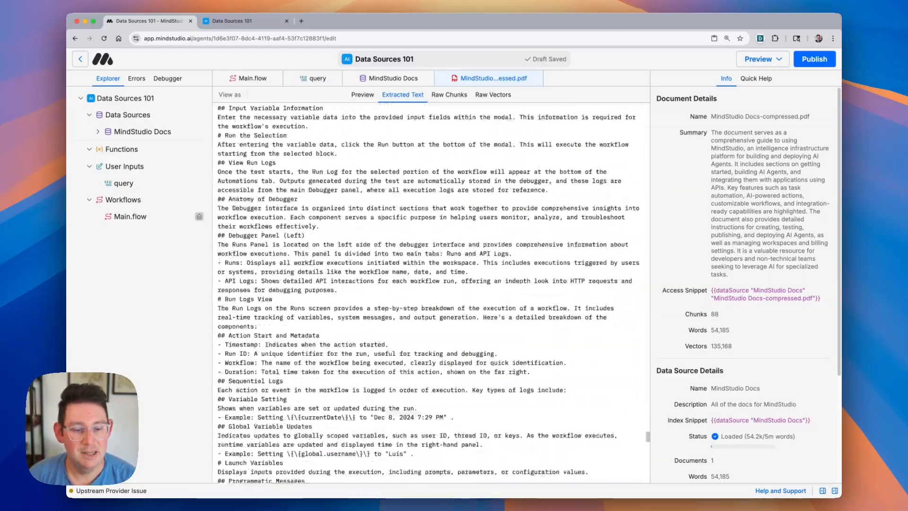
{"action": "left_click_drag", "start_coordinate": [448, 395], "coordinate": [502, 149]}
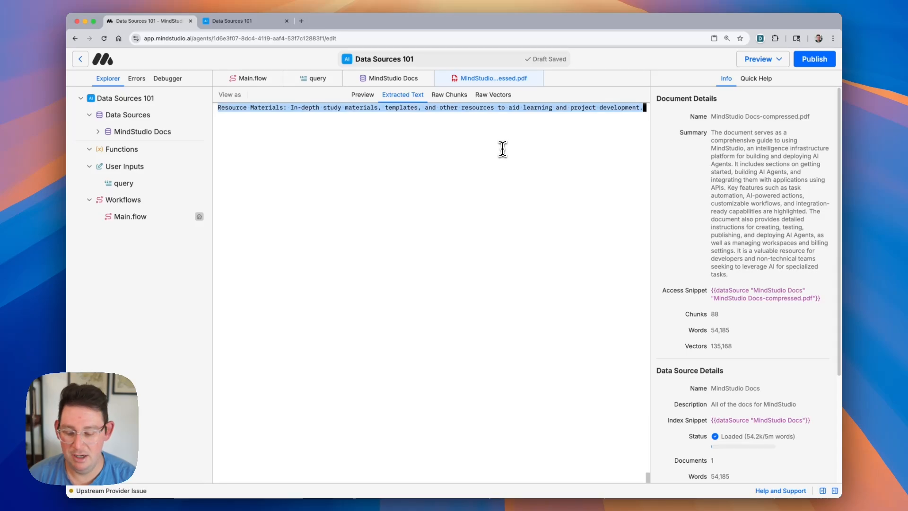